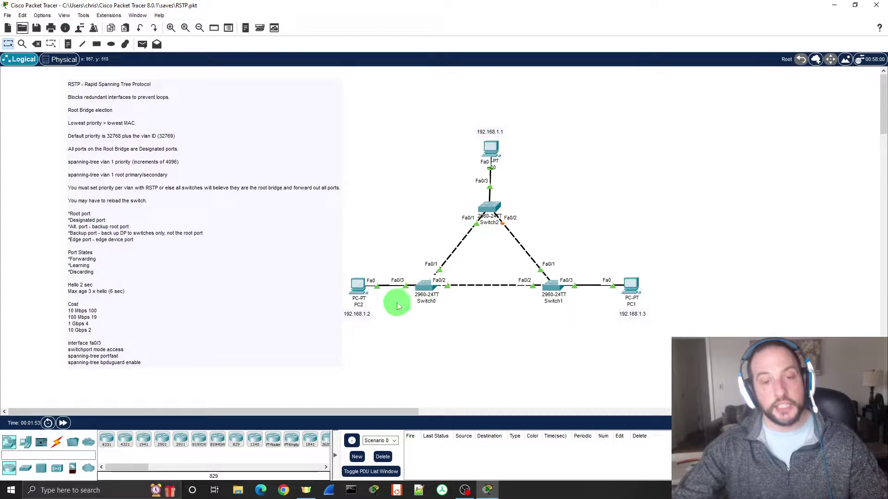
Start a continuous ping to 192.168.1.3 from PC2's command prompt, keeping its window clear of the topology.
left_click(357, 288)
left_click_drag(402, 84, 145, 73)
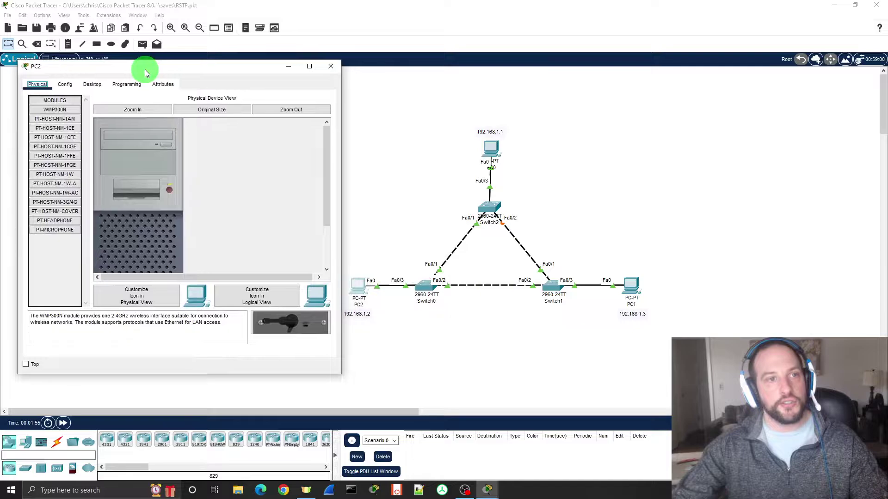
left_click(89, 84)
left_click(232, 116)
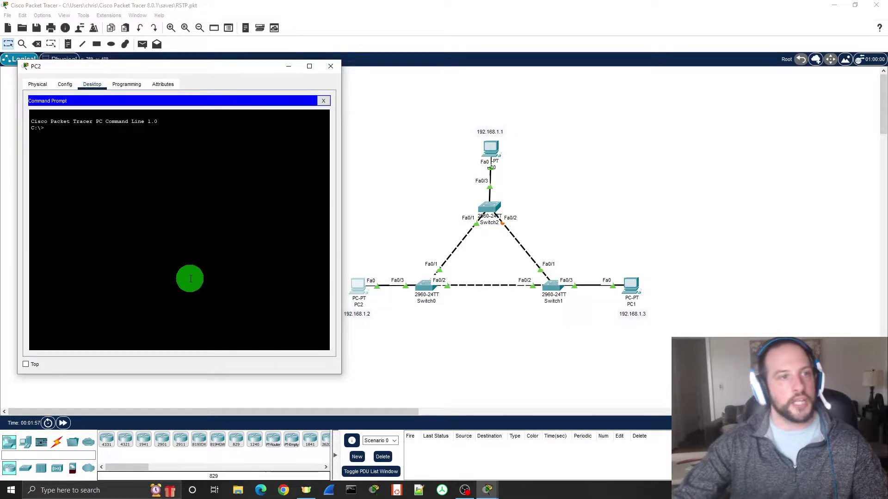
type("ping =-t")
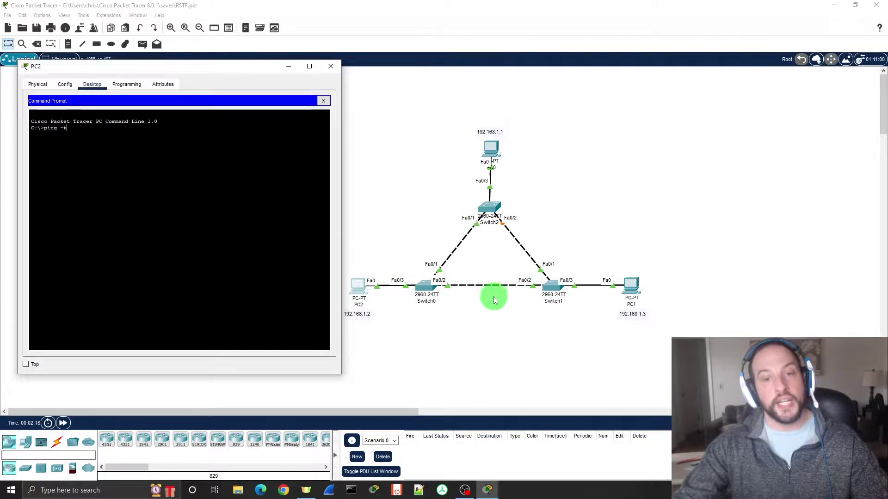
left_click(251, 258)
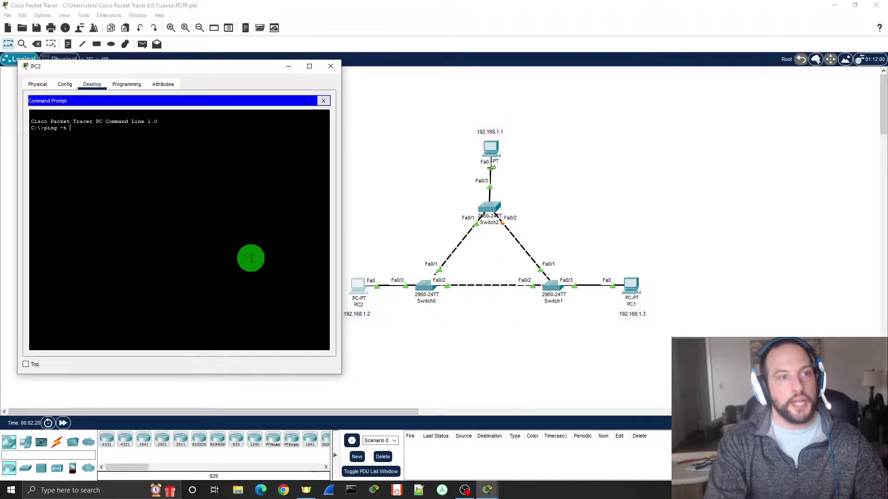
type("109")
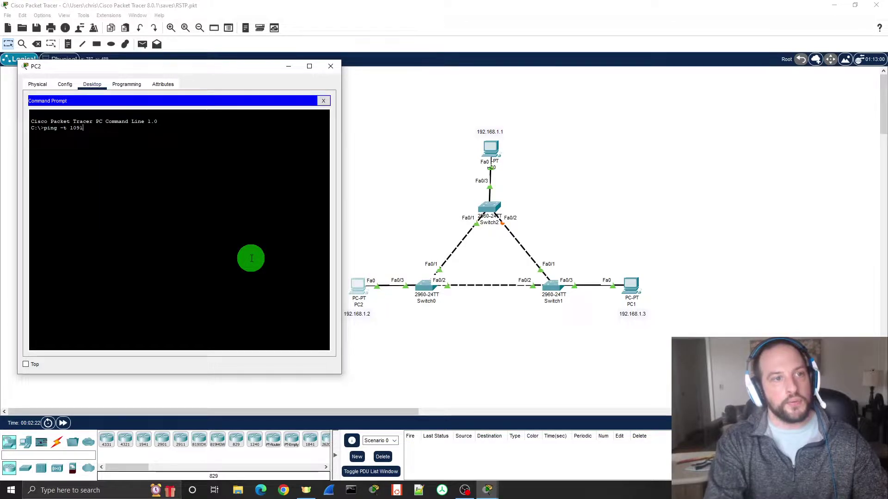
type("2.16")
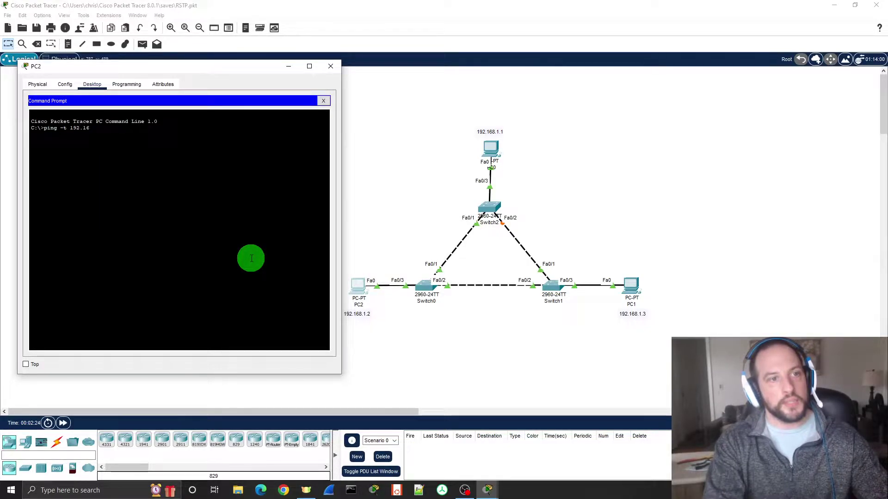
type("8.1.3")
key("Return")
left_click_drag(205, 74, 192, 71)
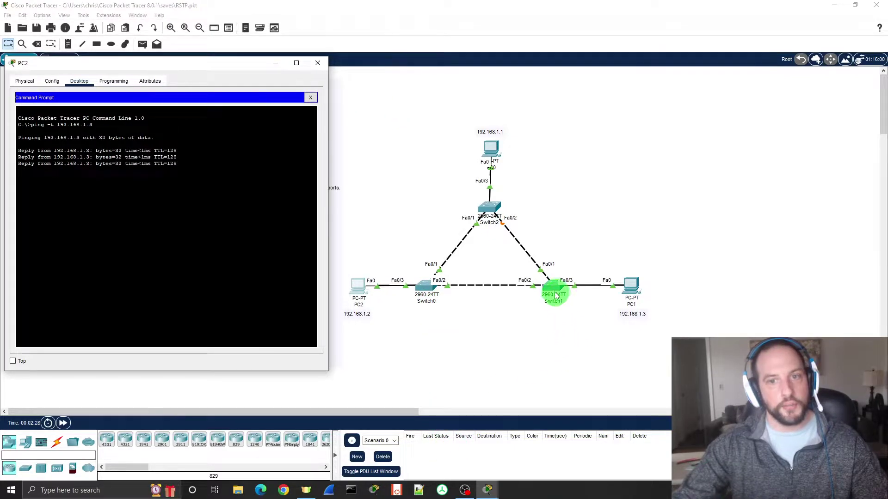
Open Switch1's command-line interface beside the topology and bring up its prompt.
left_click(551, 285)
left_click_drag(490, 81, 763, 49)
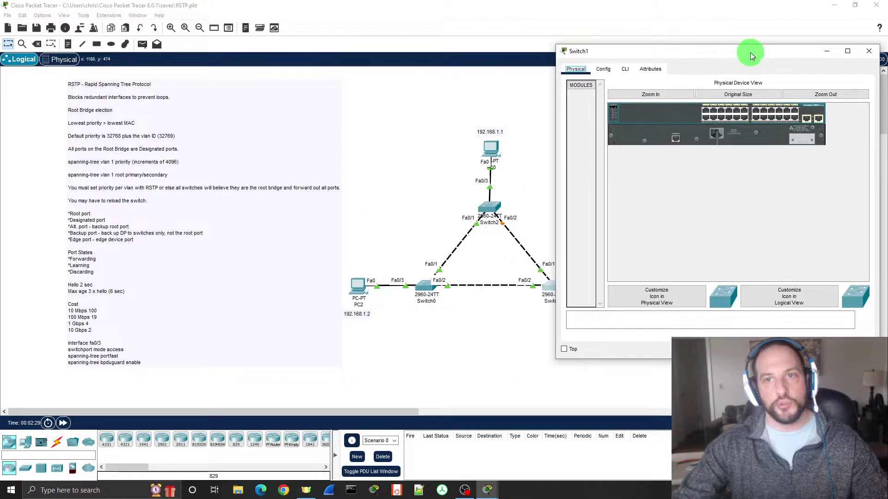
left_click(626, 74)
left_click(520, 451)
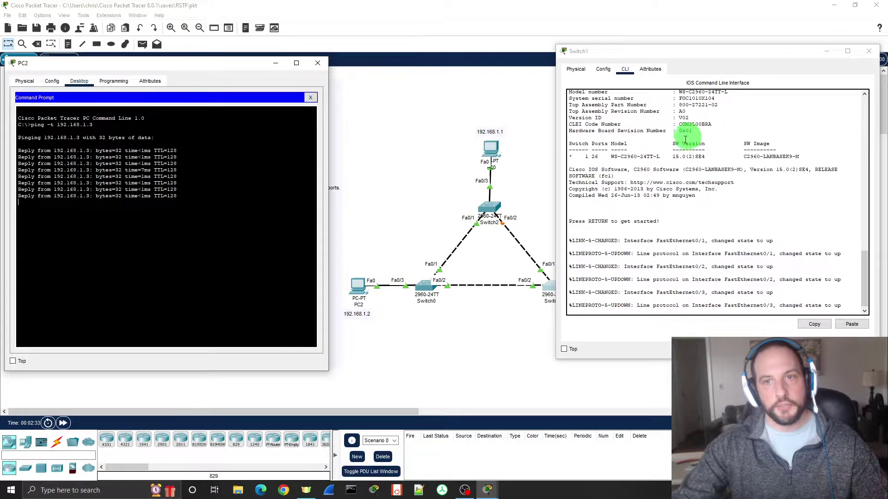
key("Return")
key("Return")
key("Return")
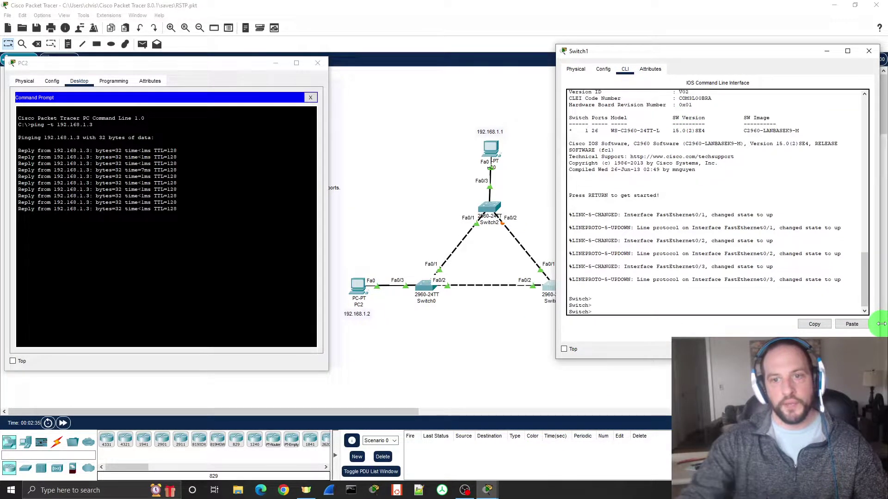
left_click_drag(727, 48, 761, 52)
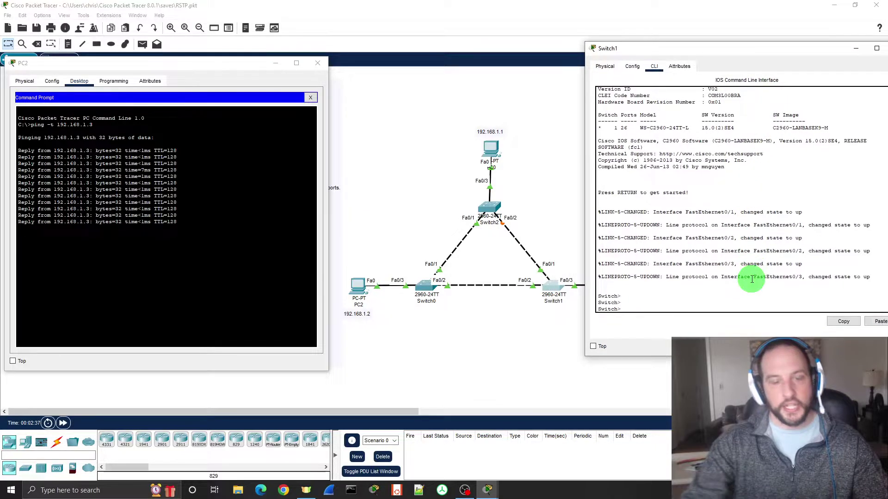
Enter privileged mode and then global configuration mode on Switch1.
type("en")
key("Return")
type("conf t")
key("Return")
key("Return")
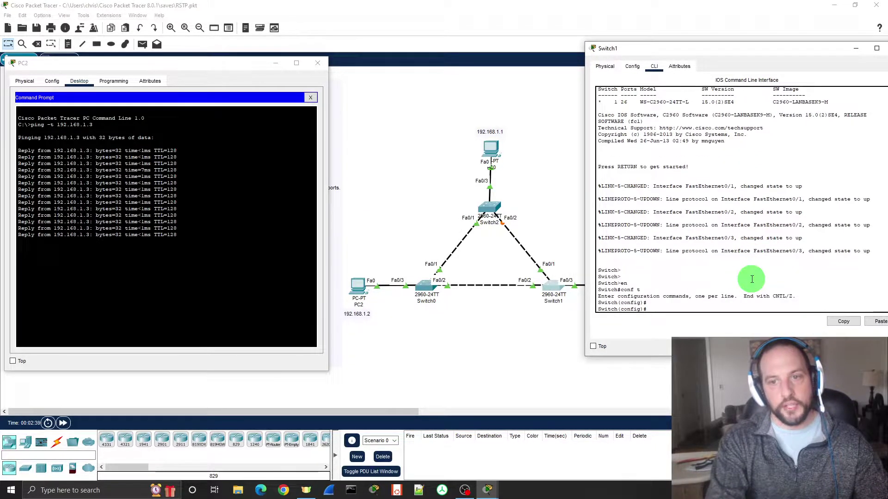
Shut down interface fa0/2 on Switch1.
type("interface fa-0")
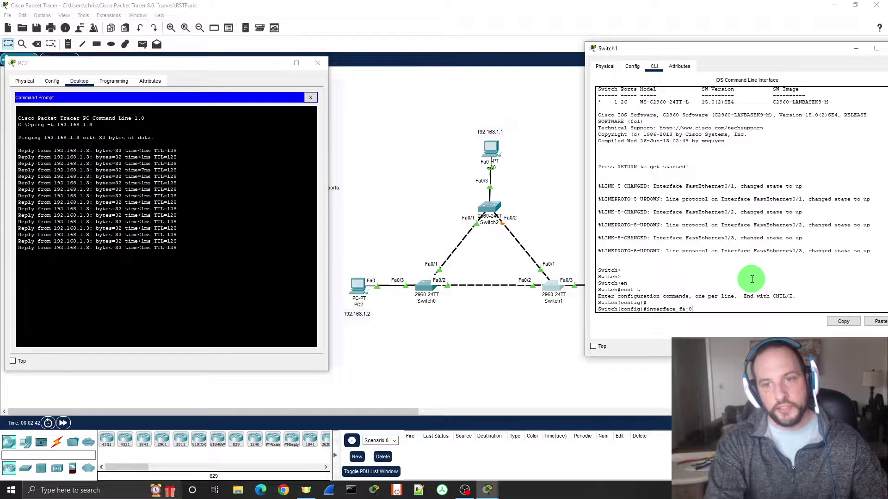
key("BackSpace")
key("BackSpace")
type("0/2")
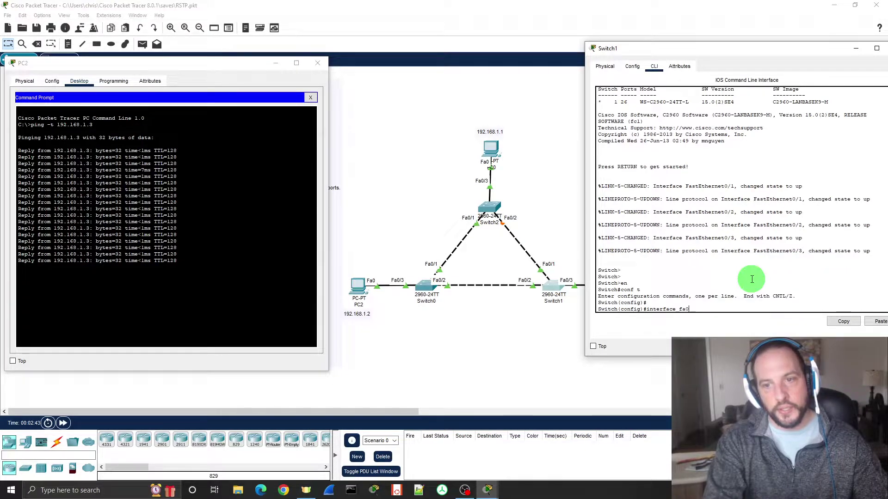
key("Return")
type("shutdown")
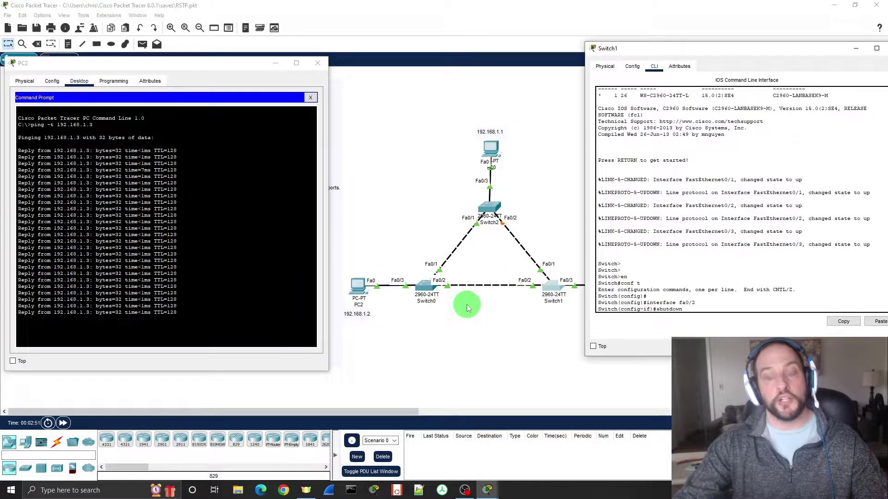
key("Return")
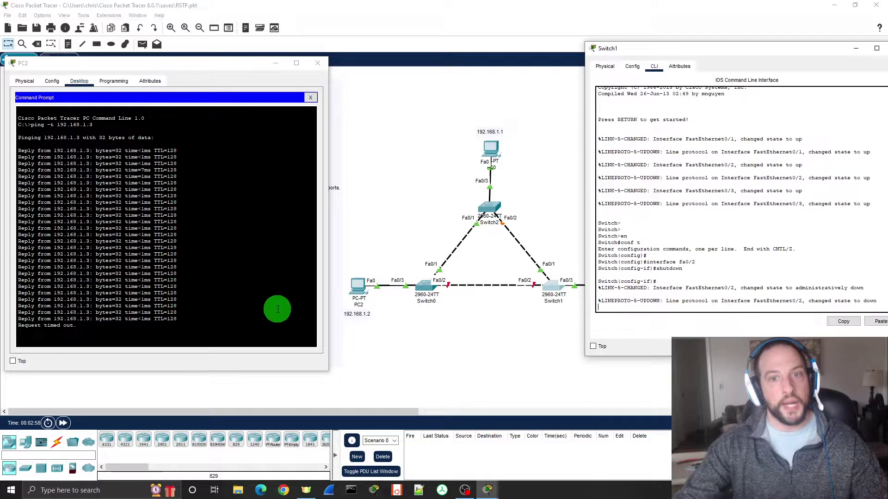
left_click_drag(711, 55, 708, 65)
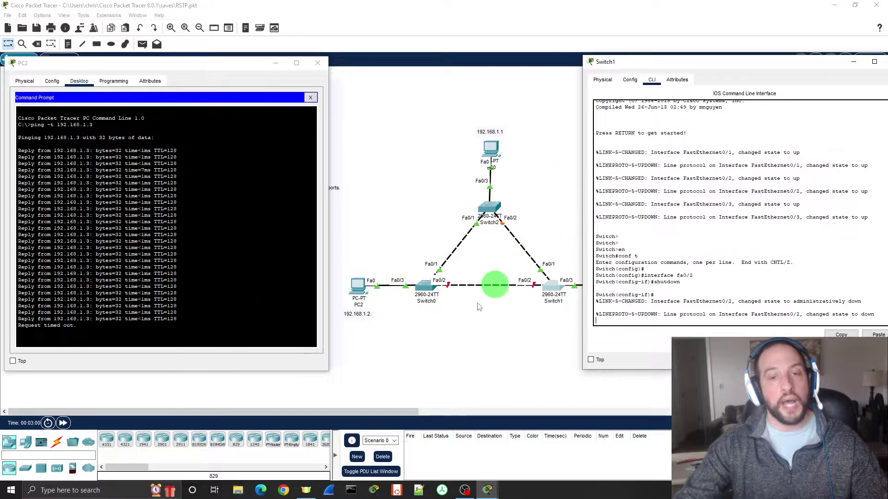
Stop the running ping on PC2 and close the PC2 window.
scroll(449, 334, "down", 3)
scroll(458, 320, "up", 3)
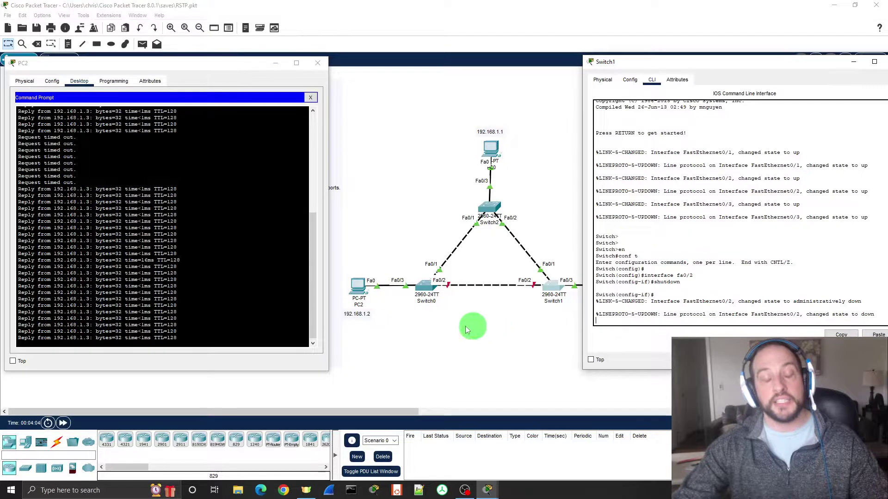
left_click(216, 333)
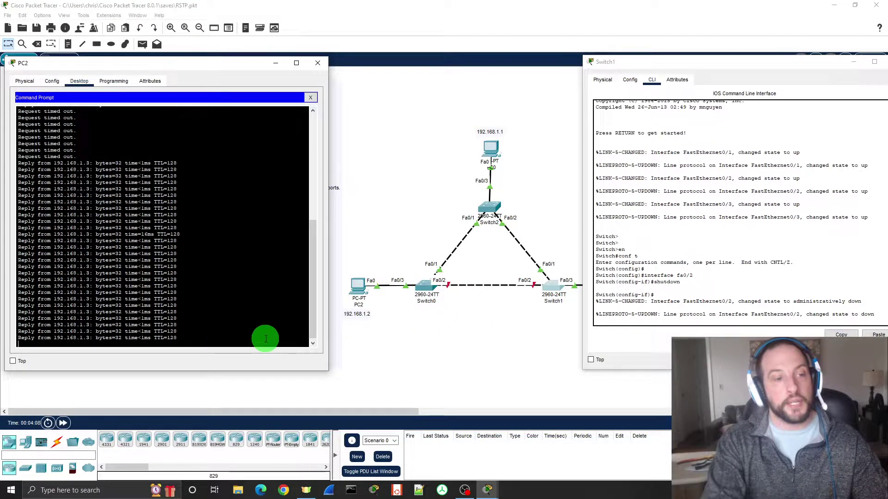
key("ctrl+c")
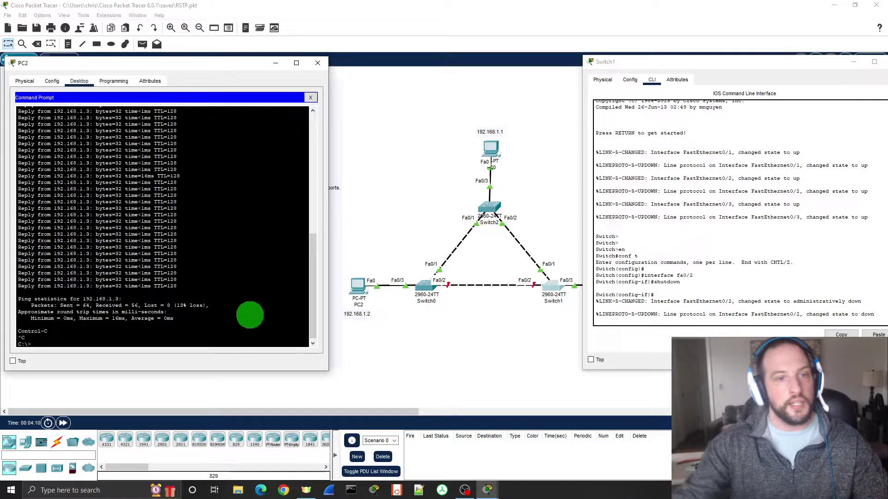
left_click(317, 62)
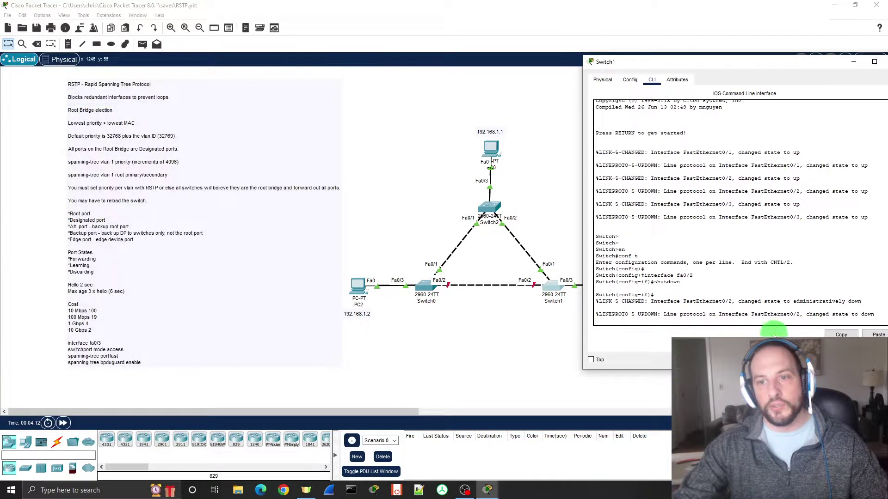
Re-enable interface fa0/2 on Switch1 with no shutdown and close the Switch1 window.
key("Return")
key("Return")
key("Return")
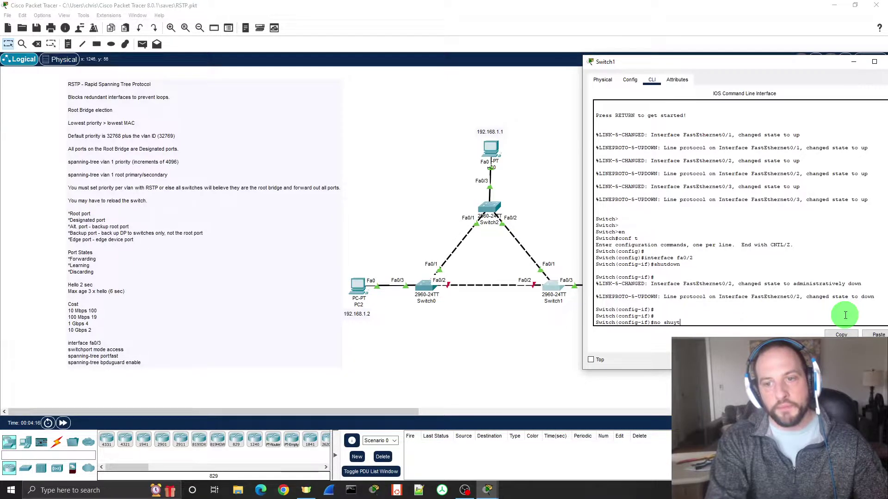
type("no shut")
key("Tab")
key("Return")
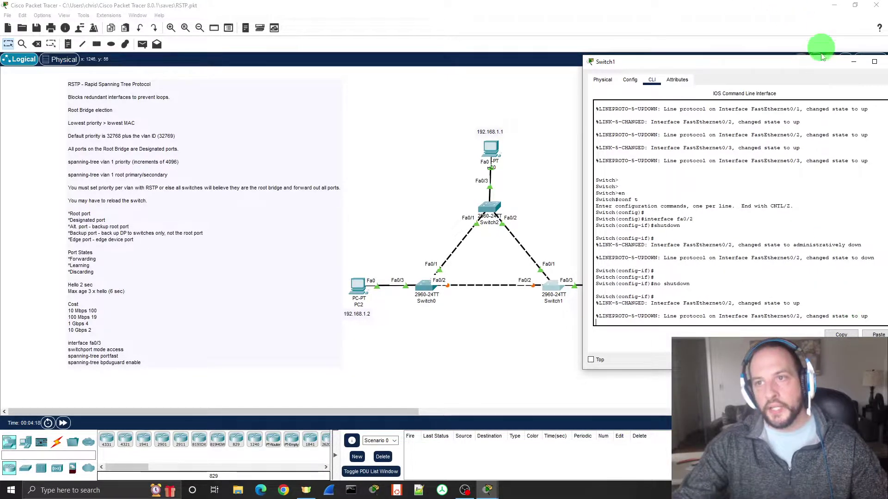
left_click_drag(821, 65, 801, 72)
left_click(791, 62)
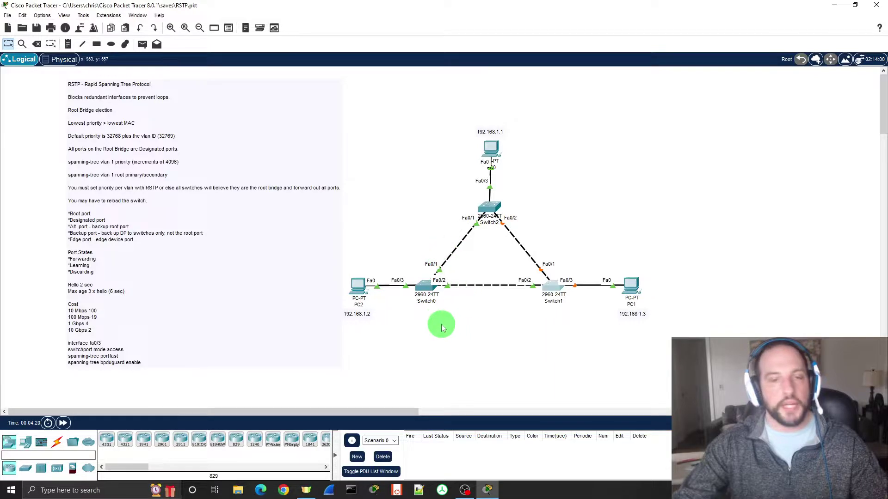
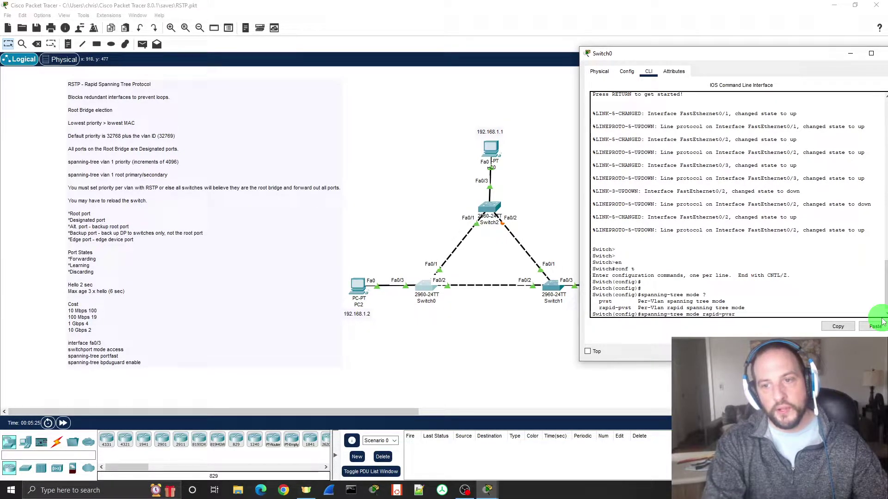
Set Switch0's spanning-tree mode to rapid-pvst, and try to set its VLAN 1 priority to 1.
key("Return")
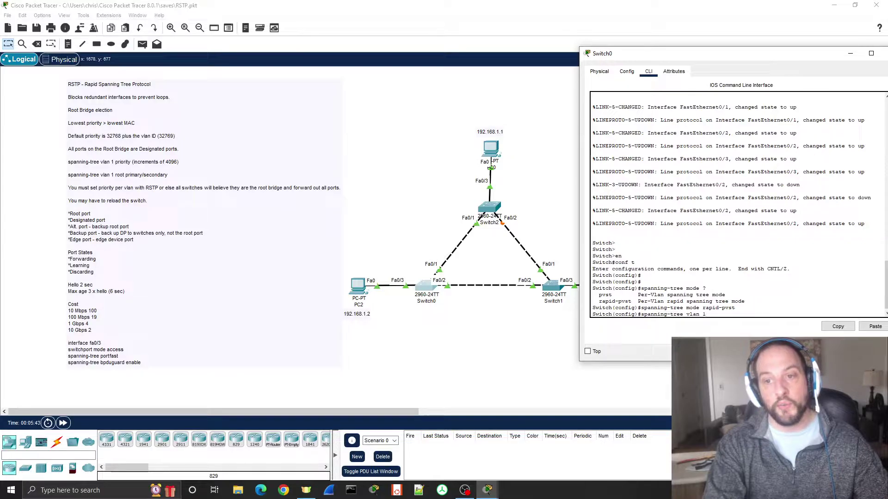
type("ty ?")
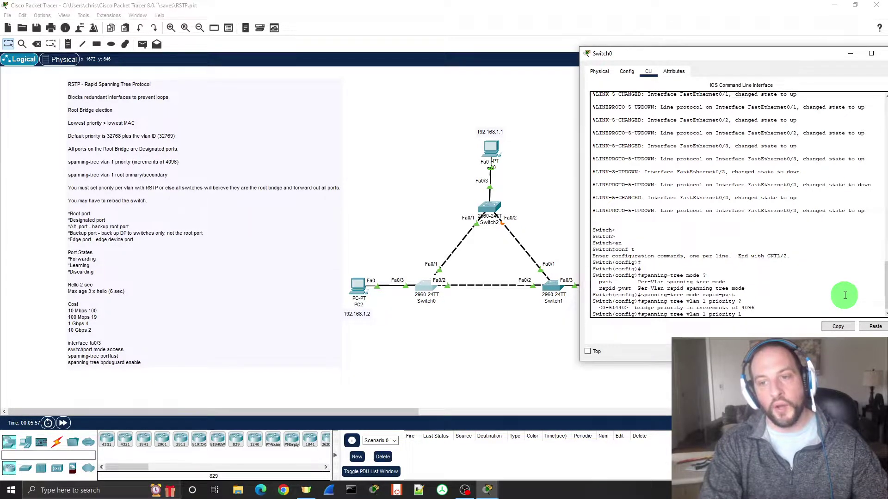
type("1")
key("Return")
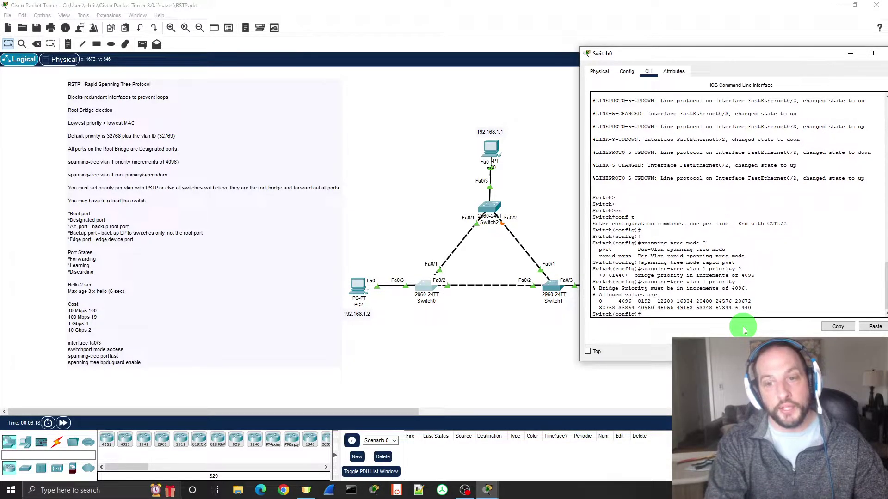
Make Switch0 the primary root bridge for VLAN 1 and close its window.
type("spannin")
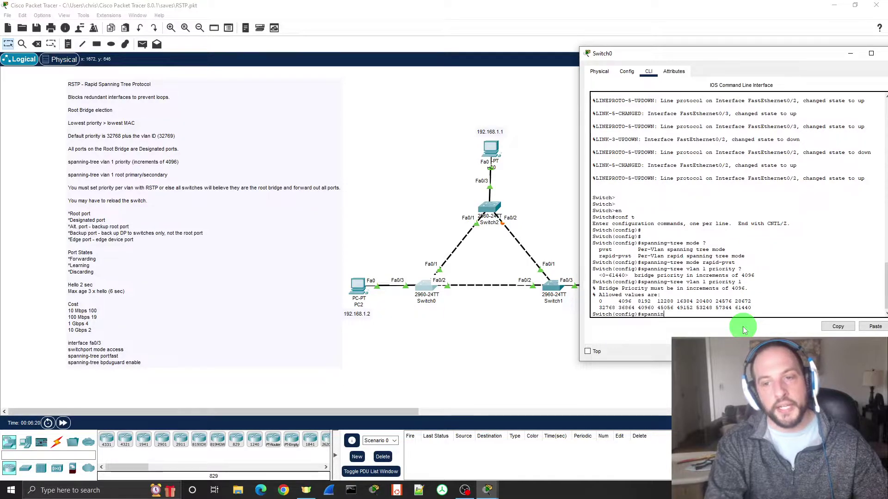
type("g-tree vlan 1")
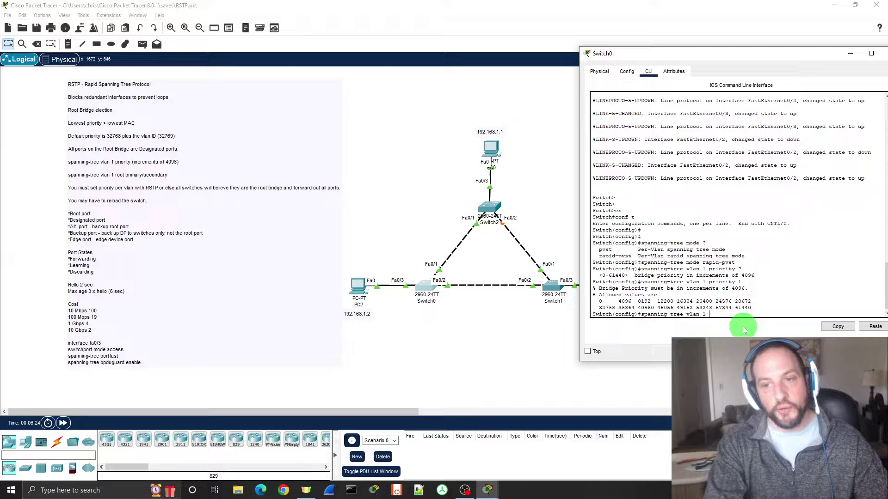
type(" r")
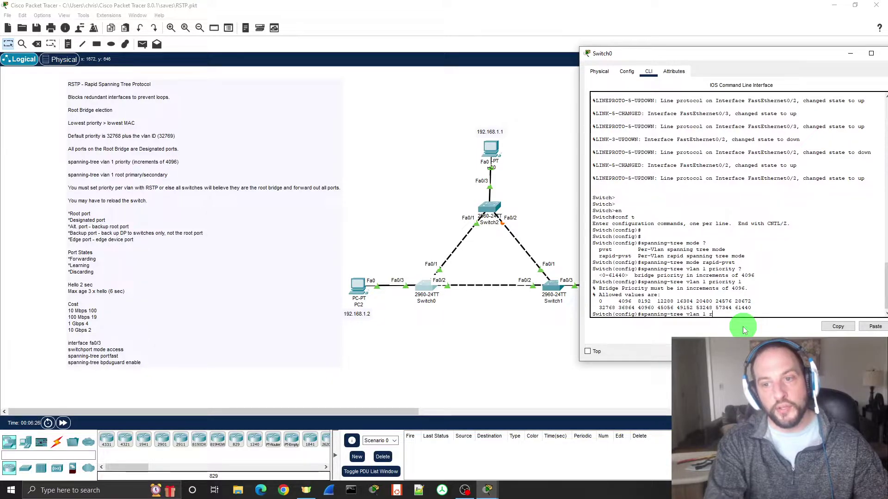
type("oot primary")
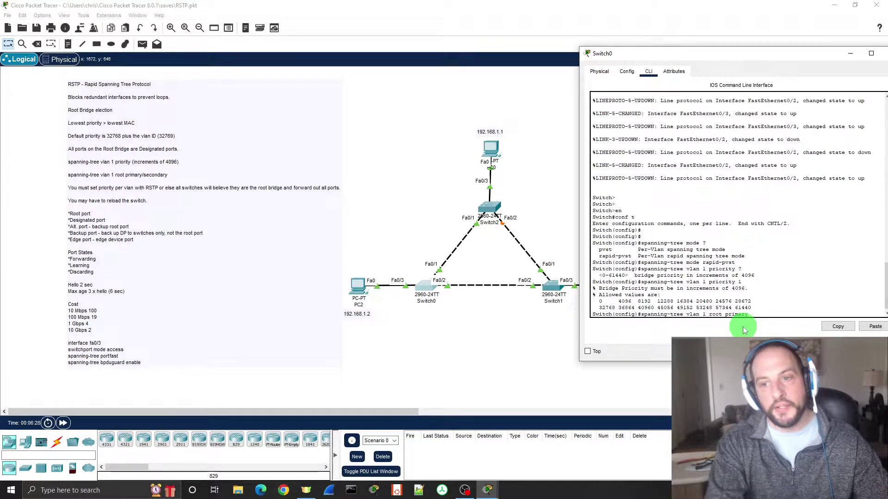
key("Return")
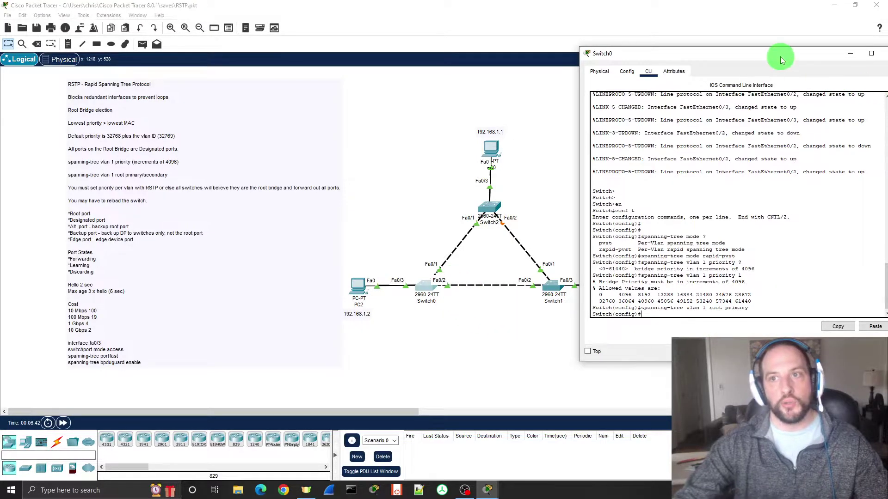
mouse_move(781, 56)
left_mouse_down()
mouse_move(768, 56)
mouse_move(790, 51)
left_mouse_up()
left_click(867, 49)
On Switch1, leave the fa0/2 interface configuration and set the spanning-tree mode to rapid-pvst.
left_click(550, 285)
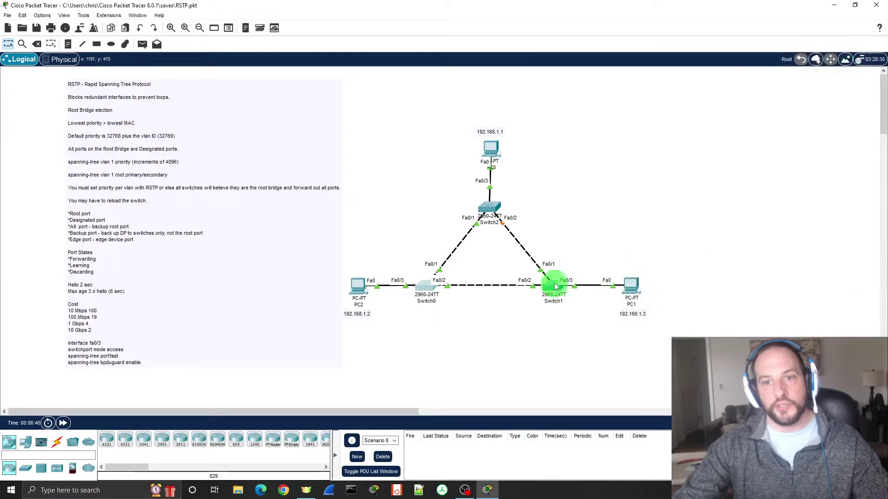
left_click_drag(476, 86, 737, 66)
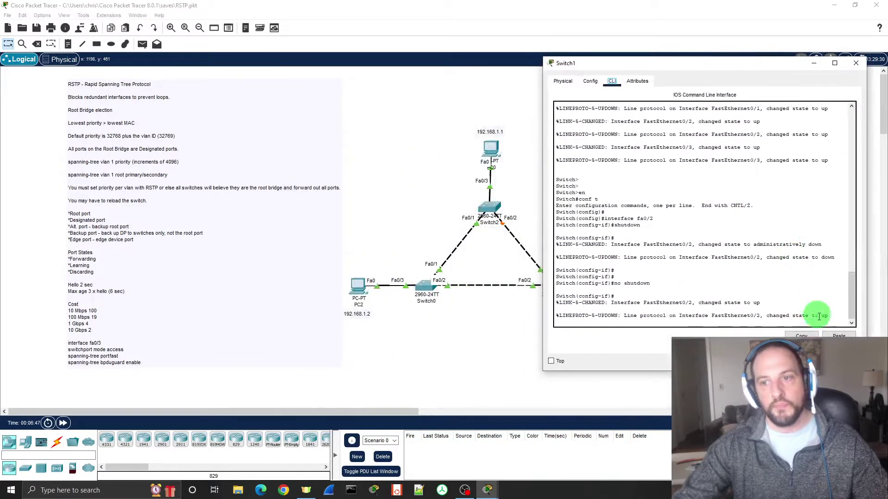
key("Return")
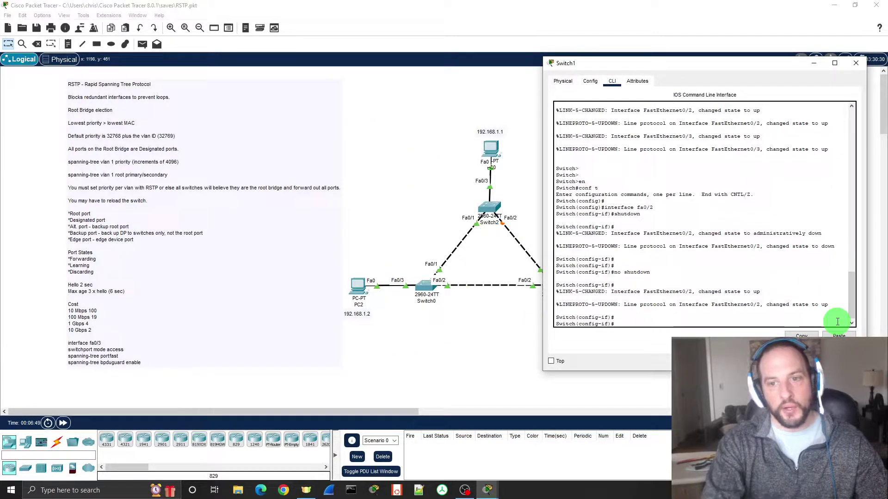
left_click_drag(704, 64, 754, 60)
type("exit")
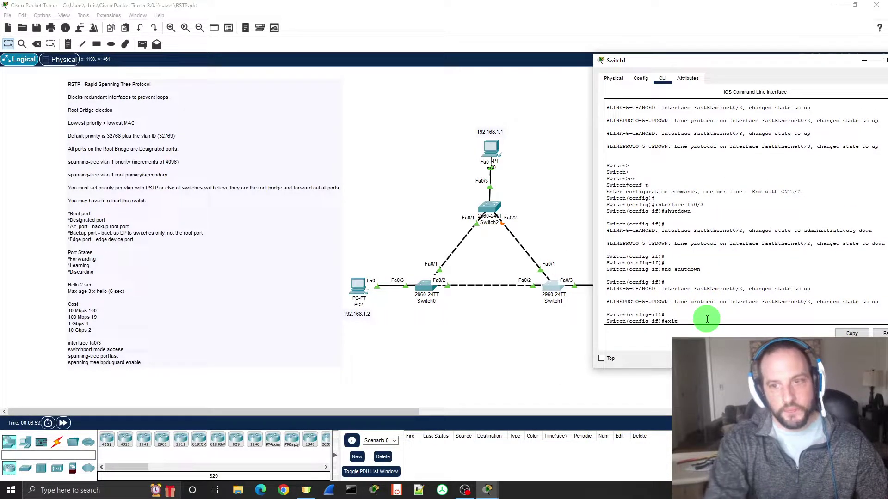
key("Return")
key("Return")
key("Return")
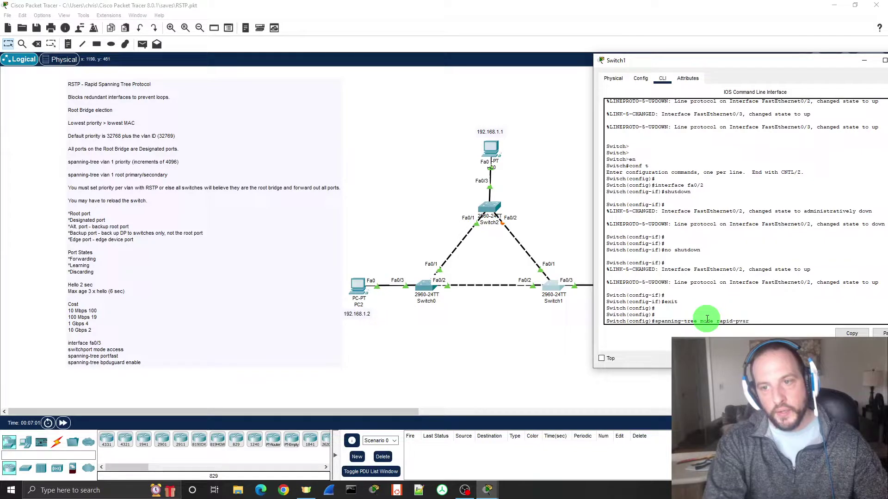
key("Return")
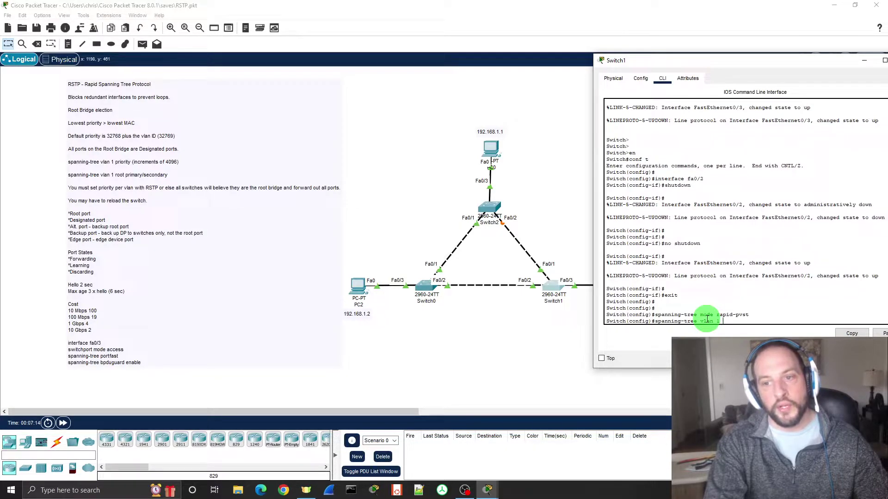
Make Switch1 the secondary root bridge for VLAN 1 and close its window.
type("root second")
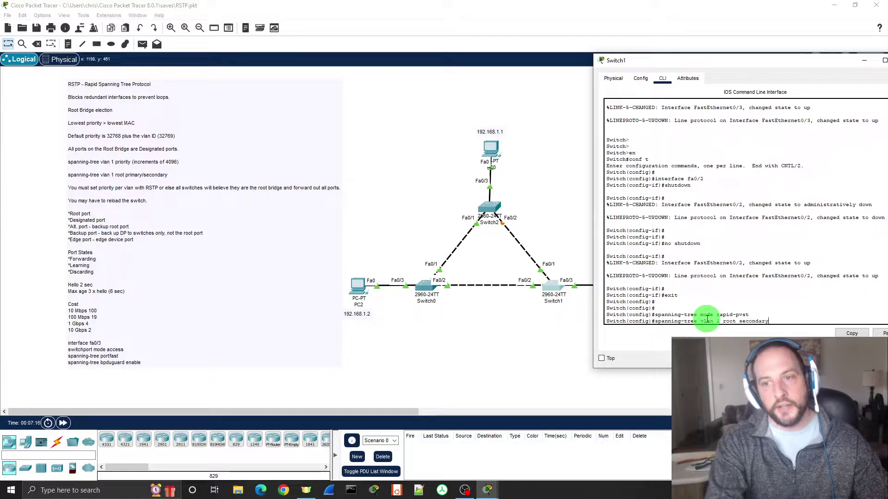
type("ary")
key("Return")
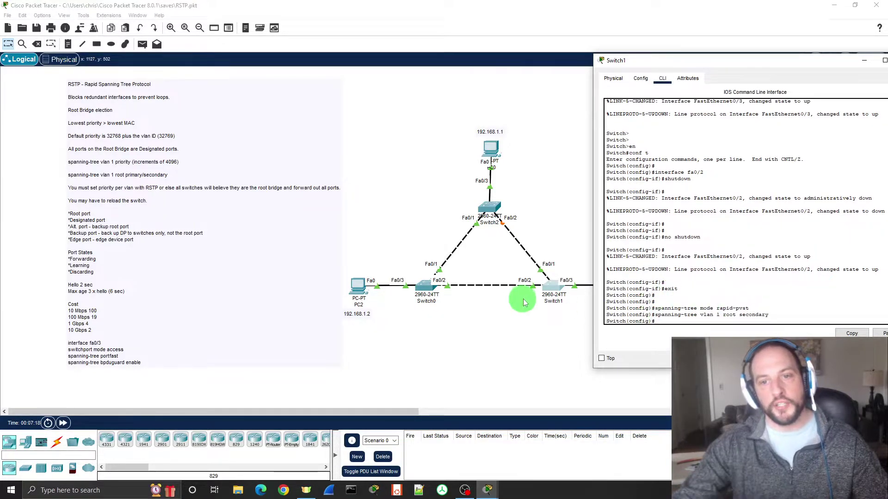
mouse_move(740, 67)
left_mouse_down()
mouse_move(684, 69)
mouse_move(744, 68)
left_mouse_up()
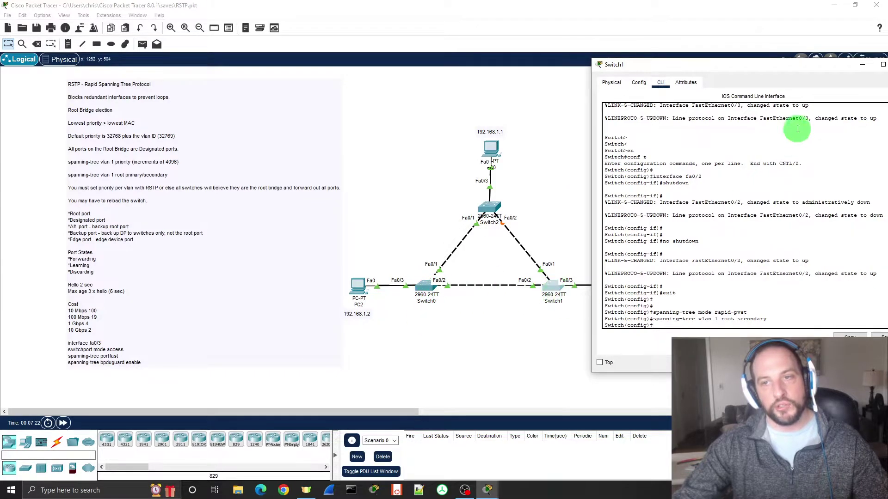
left_click_drag(777, 65, 719, 67)
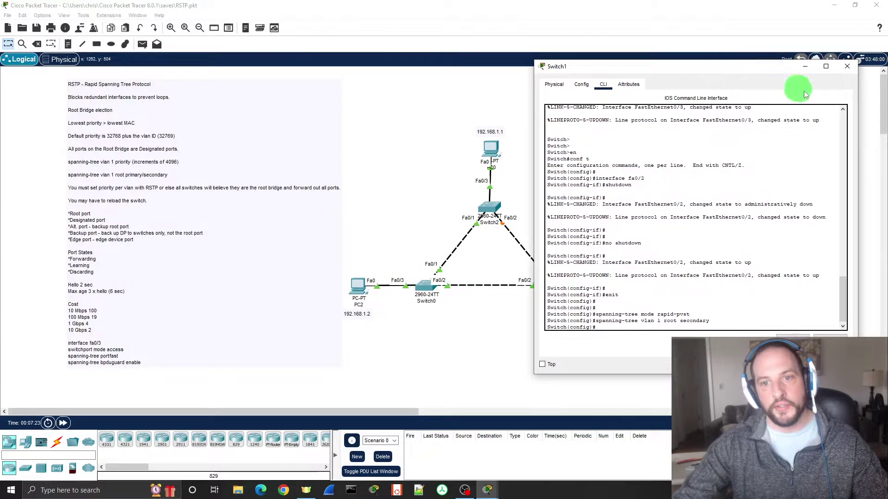
left_click(845, 68)
Open Switch2's command line and enter global configuration mode with en and conf t.
left_click(491, 207)
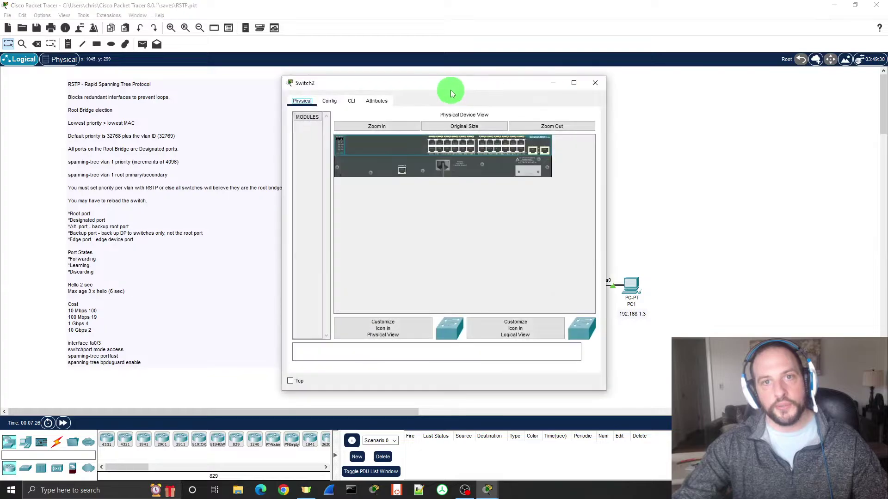
left_click_drag(452, 87, 735, 61)
left_click(633, 73)
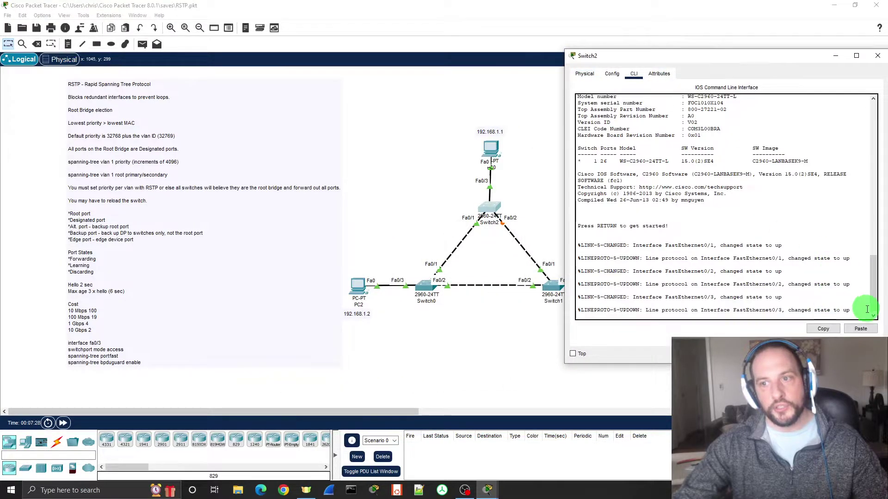
key("Return")
key("Return")
type("en")
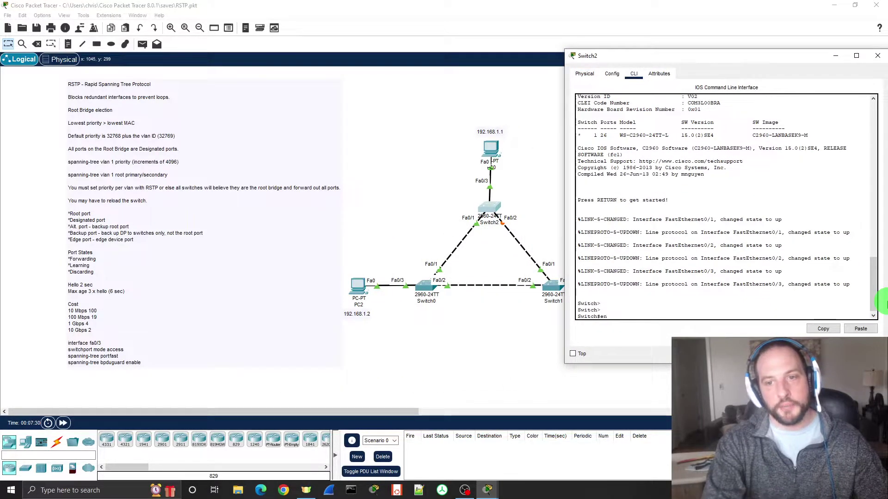
key("Return")
type("cop")
type(" f t")
key("Return")
key("Return")
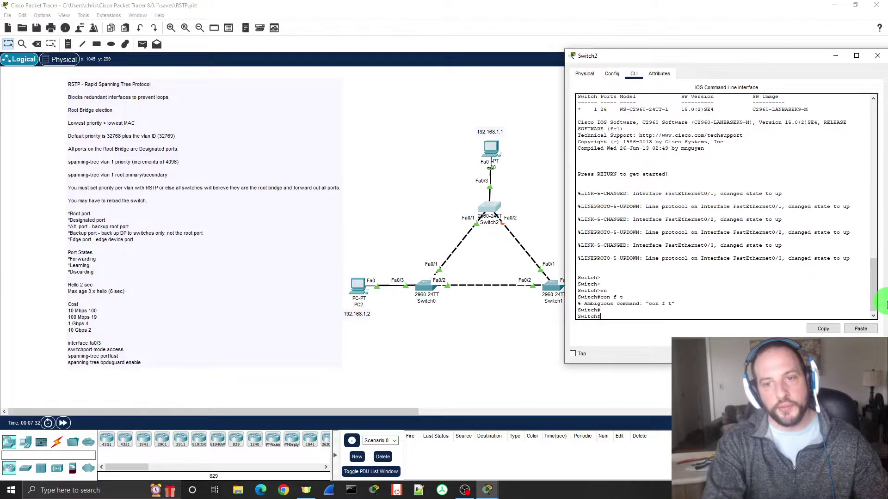
type("conf t")
key("Return")
key("Return")
Set Switch2's spanning-tree mode to rapid-pvst and close its window.
type("spann")
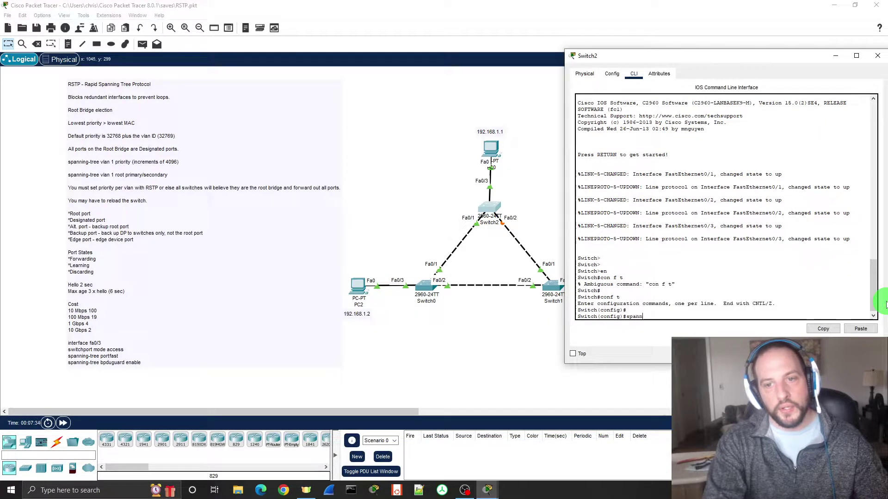
type("ing-tree mode")
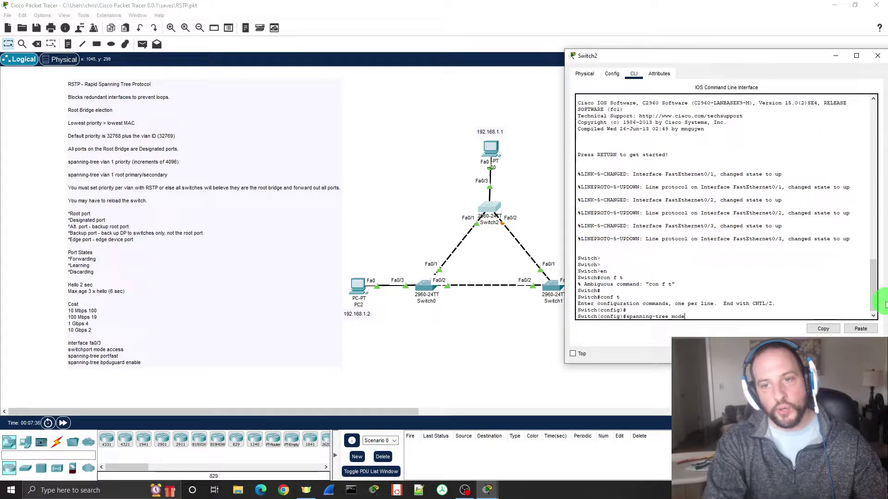
type(" rapid-pv")
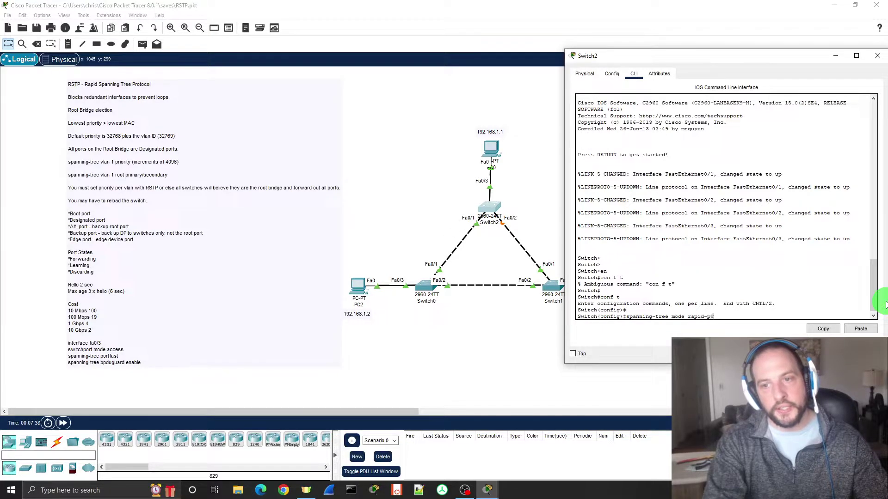
type("str")
key("BackSpace")
key("Return")
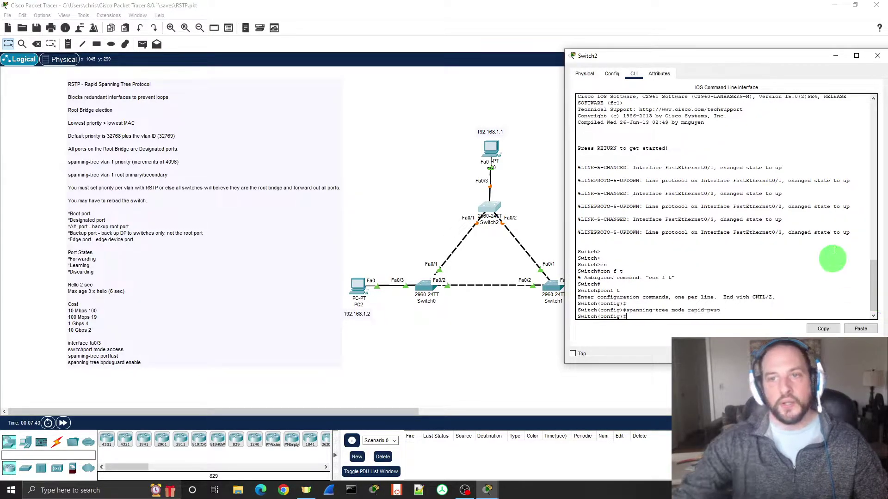
left_click(877, 56)
Display Switch0's spanning-tree status with do show spanning-tree, examine its root ID and port roles, and close the window.
left_click(423, 287)
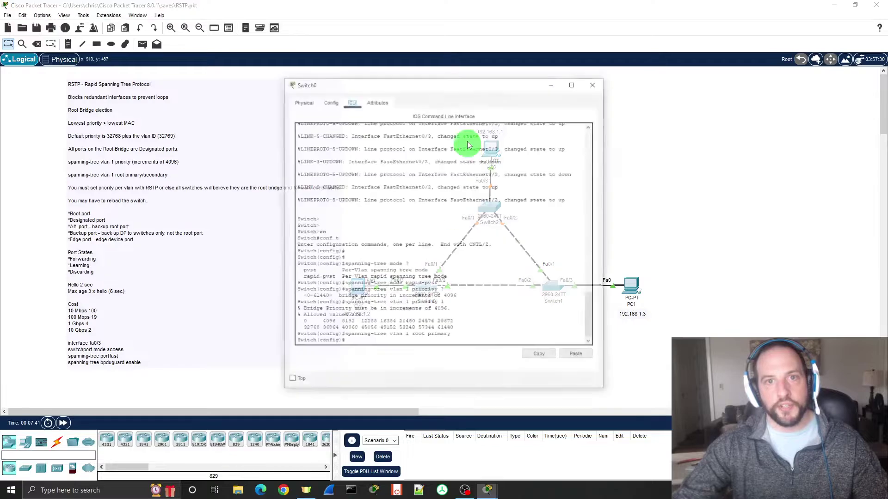
left_click_drag(461, 91, 759, 65)
left_click(673, 315)
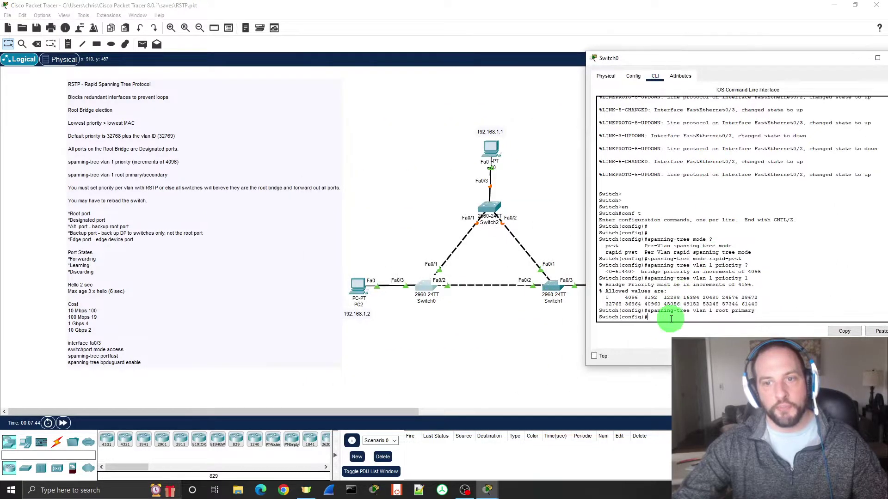
type("do show")
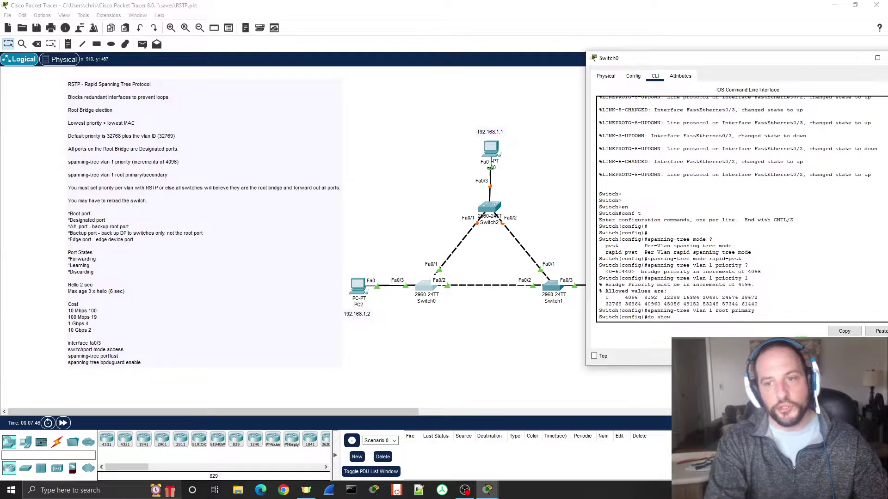
type(" spanning-tree")
key("Return")
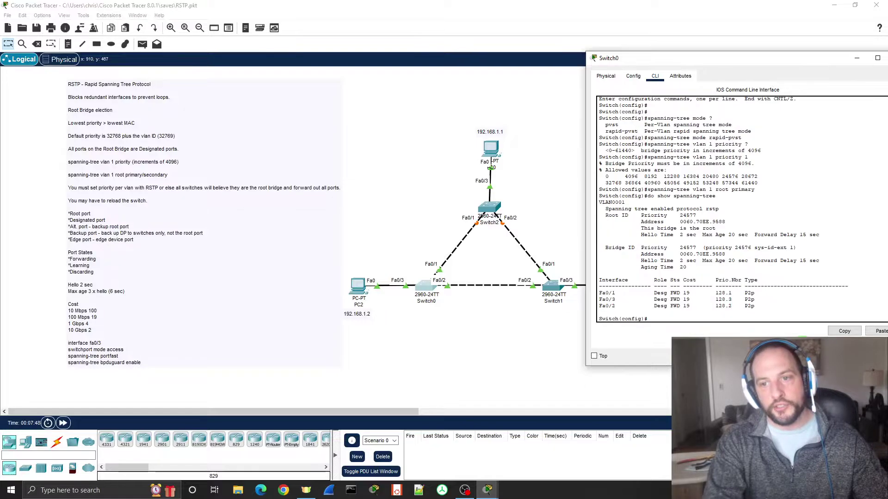
left_click_drag(707, 62, 695, 69)
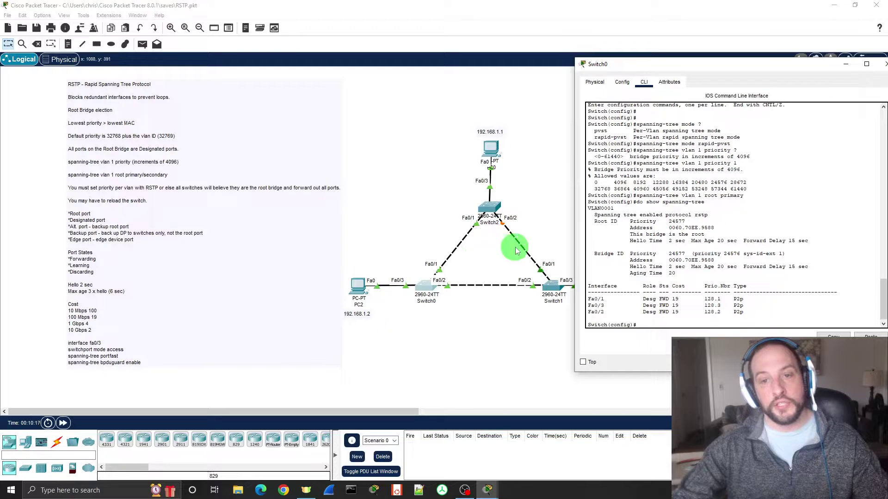
left_click_drag(723, 65, 702, 65)
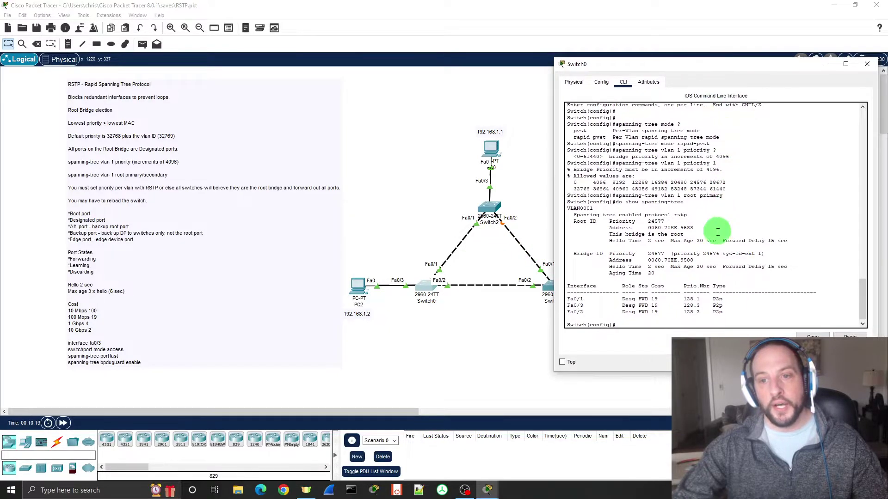
left_click(866, 64)
Display Switch2's spanning-tree status with do show spanning-tree, examine its root, designated and alternate ports, and close the window.
left_click(489, 207)
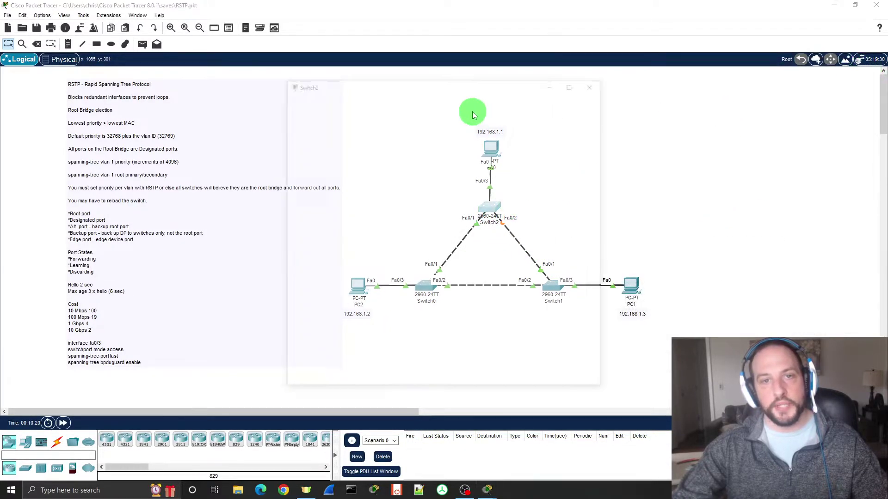
left_click_drag(440, 87, 723, 65)
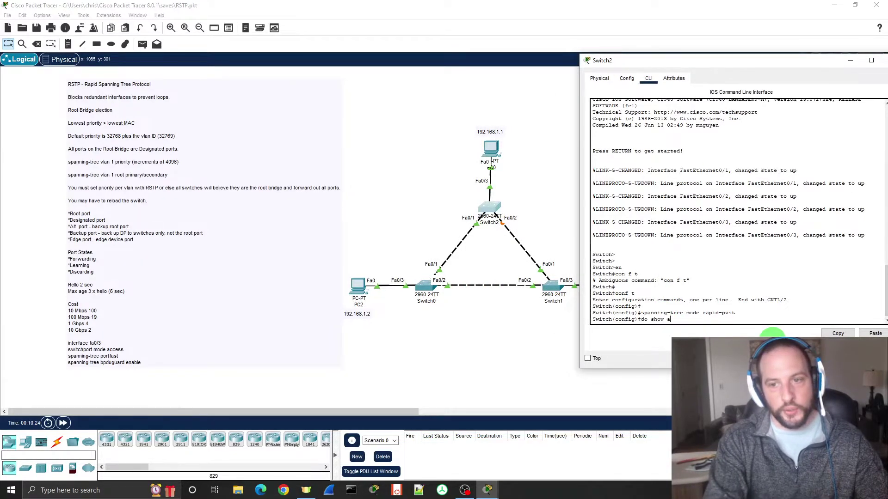
key("BackSpace")
type("spanning-t")
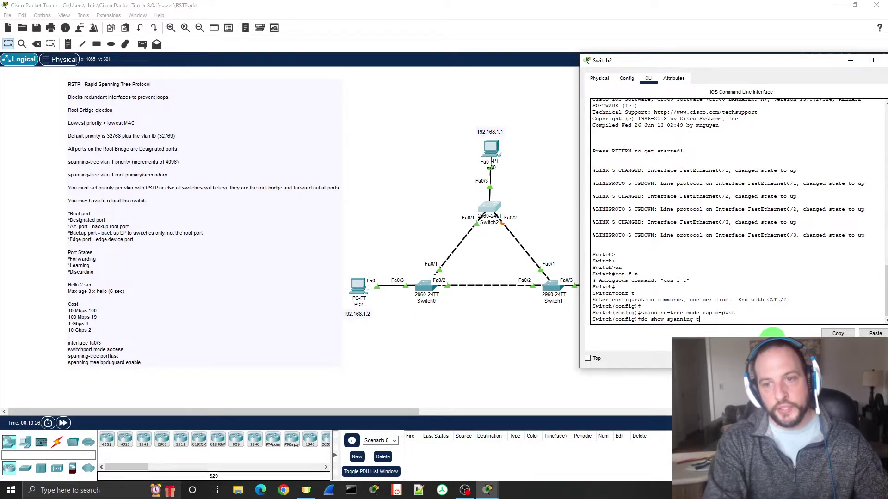
type("ree")
key("Return")
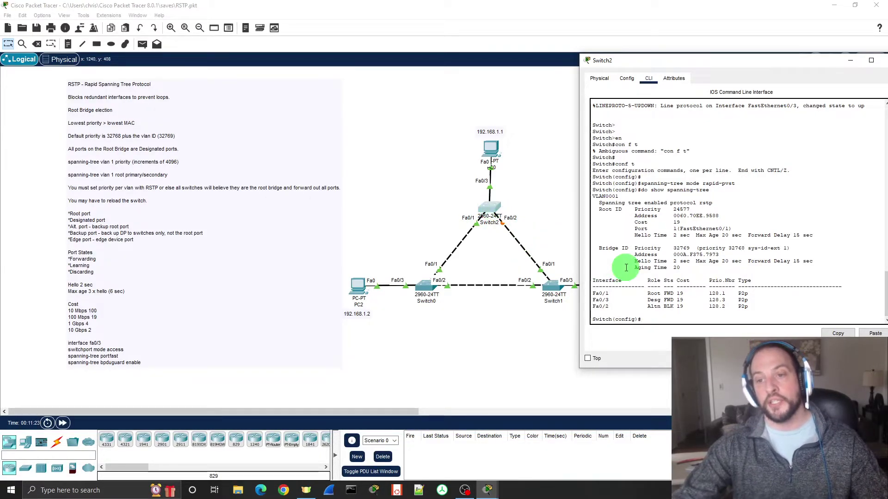
left_click(731, 318)
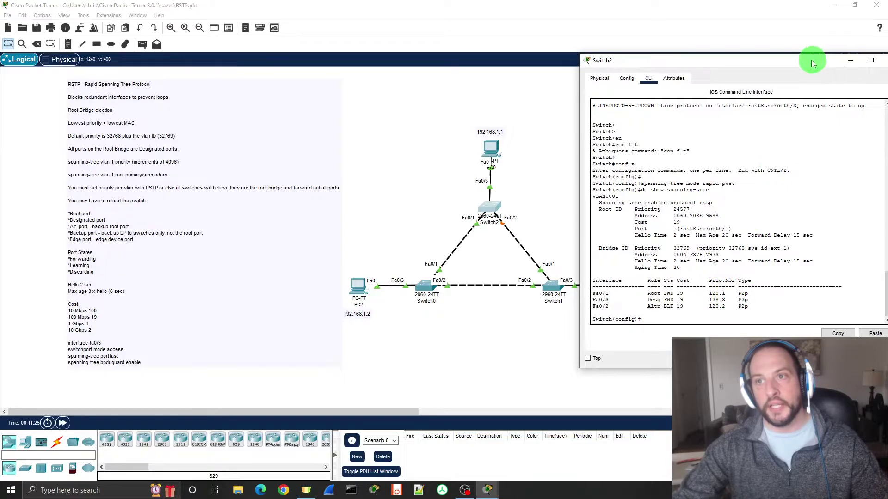
left_click_drag(812, 63, 775, 71)
left_click(857, 68)
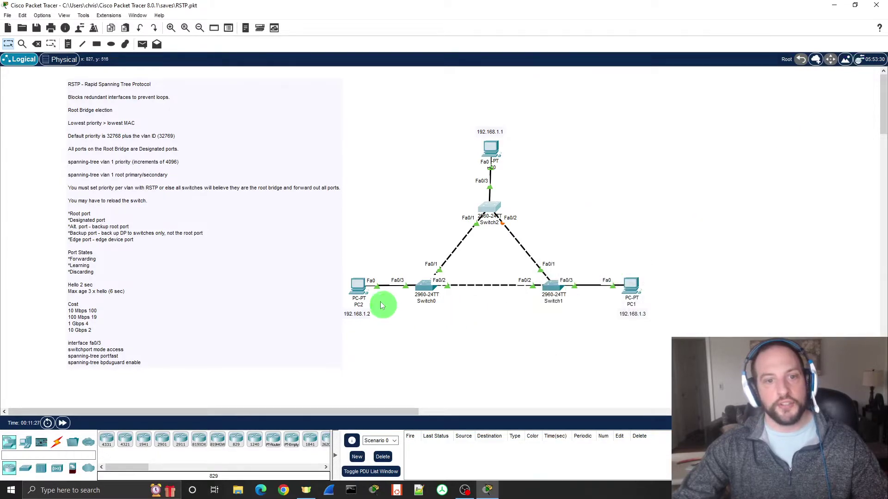
Start a continuous ping from PC2's command prompt to 192.168.1.3 and keep its window beside the topology.
left_click(359, 286)
left_click_drag(432, 100, 164, 71)
left_click(223, 123)
scroll(307, 230, "down", 5)
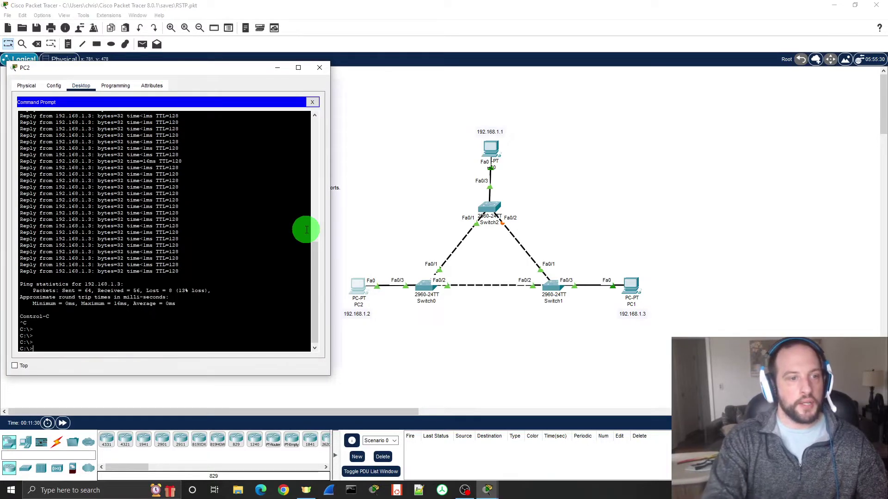
type("ping -")
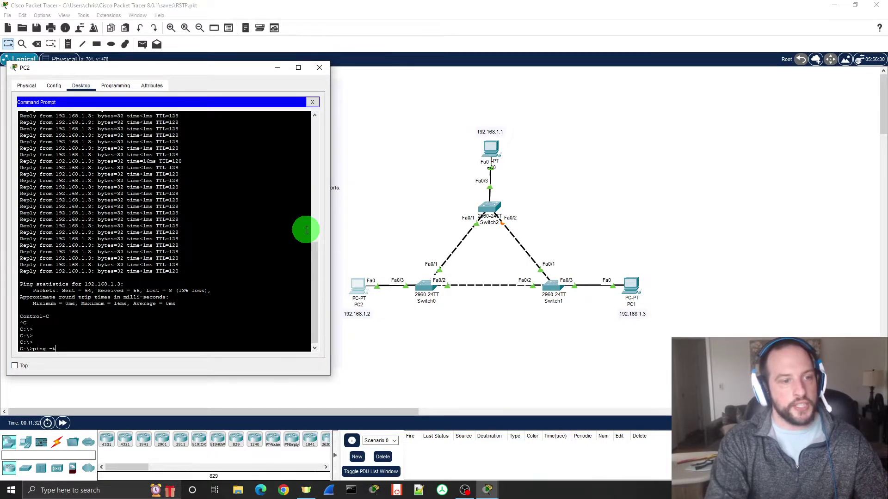
type("t 192.168")
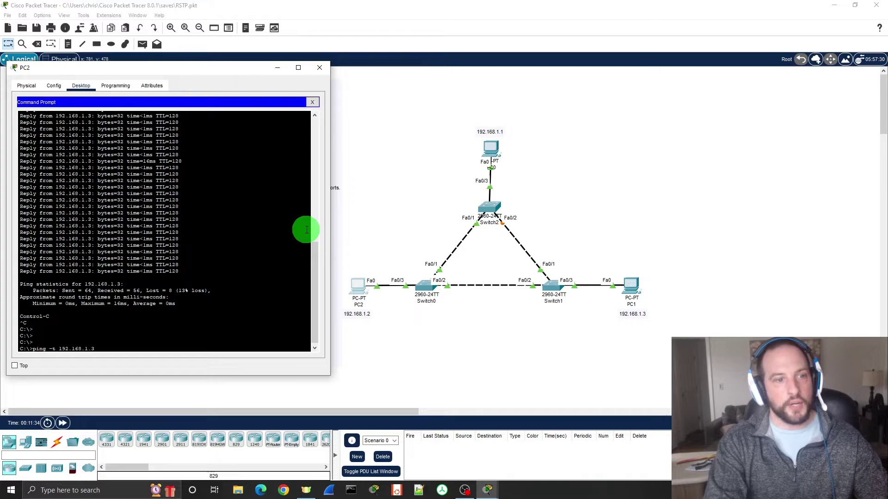
type(".1.3")
key("Return")
left_click_drag(161, 74, 158, 63)
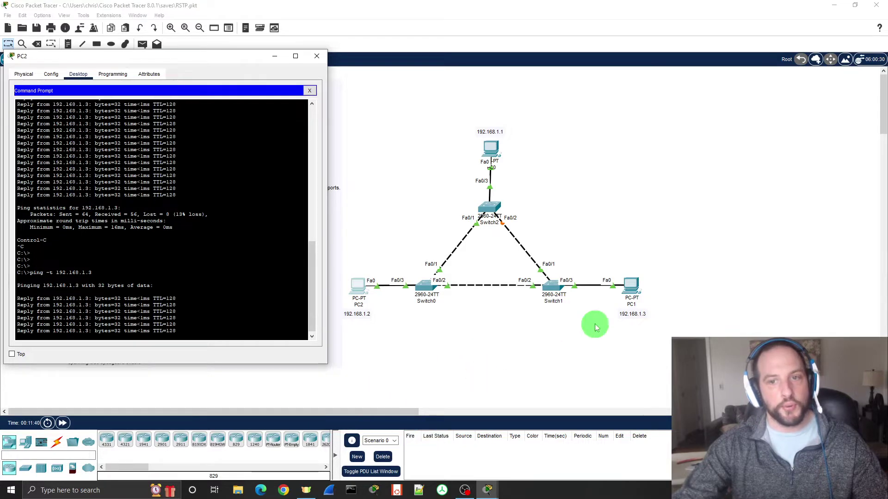
Open Switch1's command line and arrange its window so PC2's running ping and the topology are both visible.
left_click(601, 284)
left_click(550, 286)
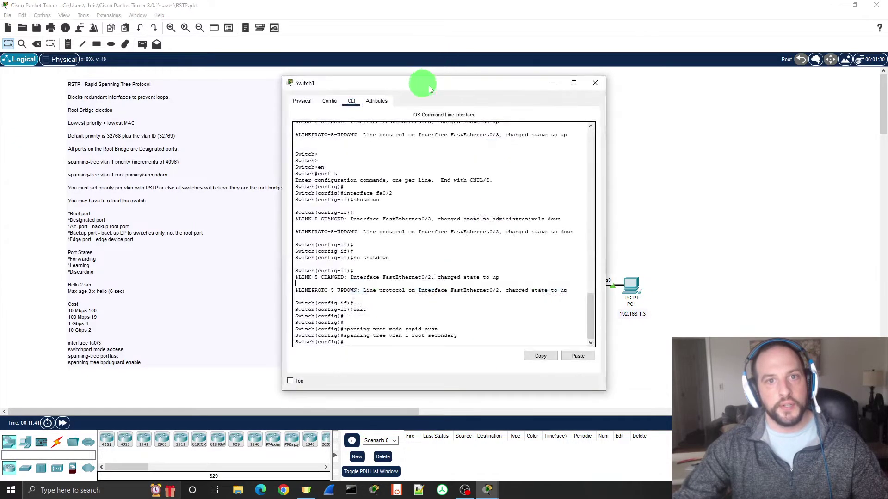
left_click_drag(422, 83, 672, 66)
left_click(465, 490)
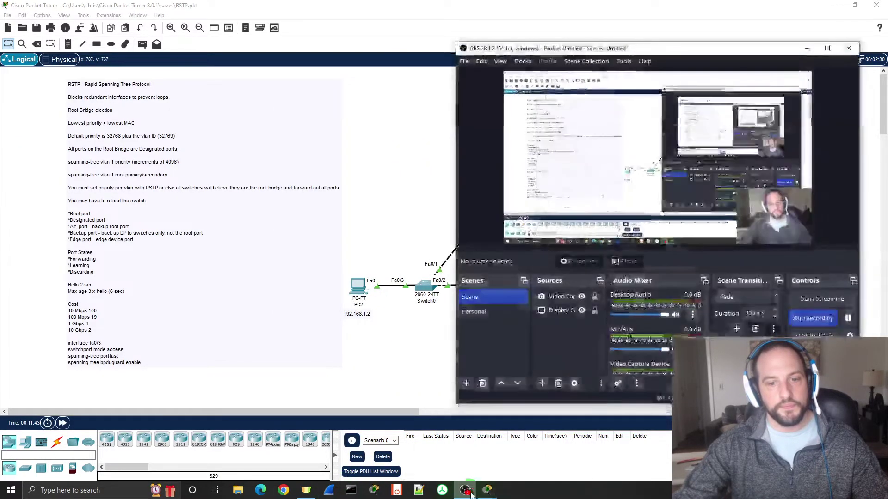
left_click(488, 490)
mouse_move(488, 490)
left_click(495, 459)
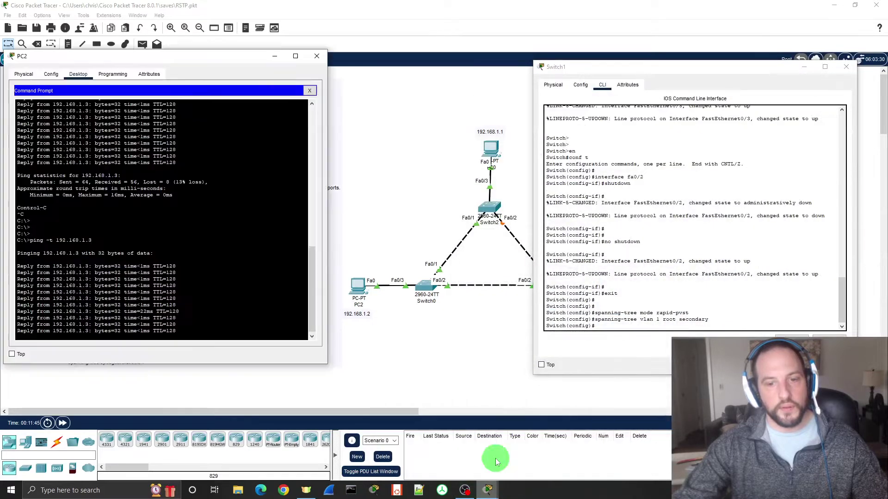
left_click(639, 65)
left_click_drag(640, 65, 703, 46)
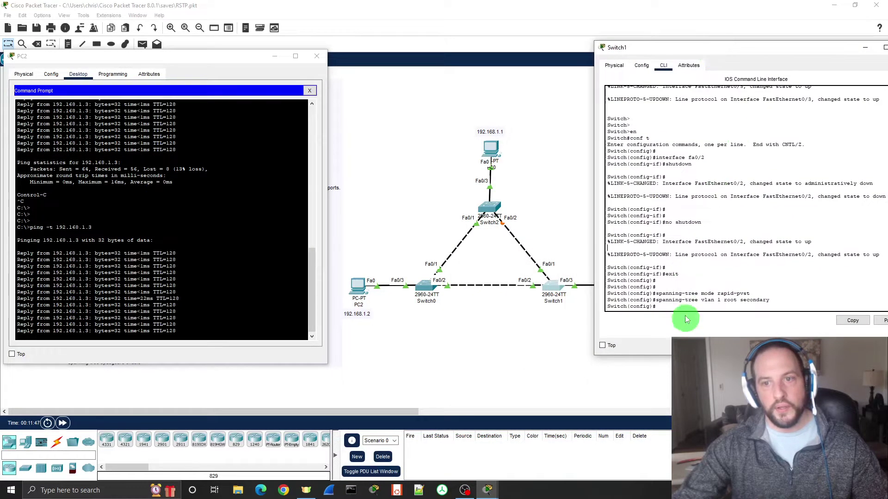
Shut down interface fa0/2 on Switch1 while PC2's continuous ping runs.
left_click(732, 303)
type("i")
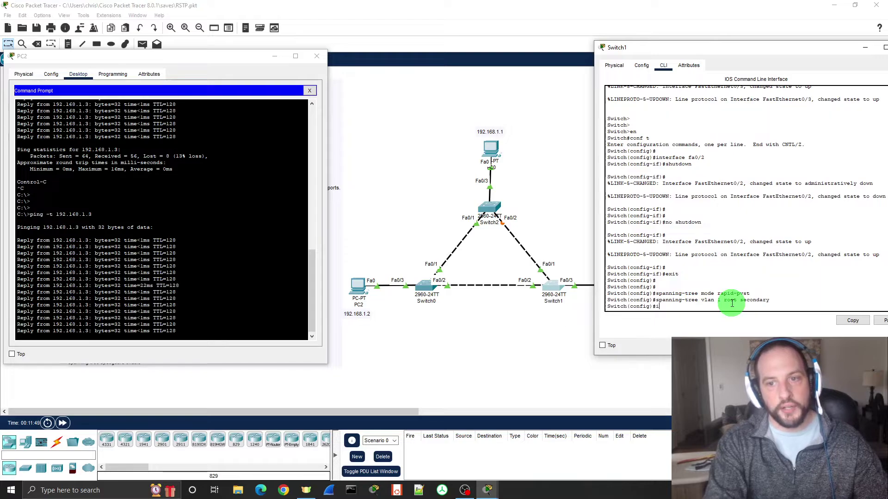
type("nterface fa0/2")
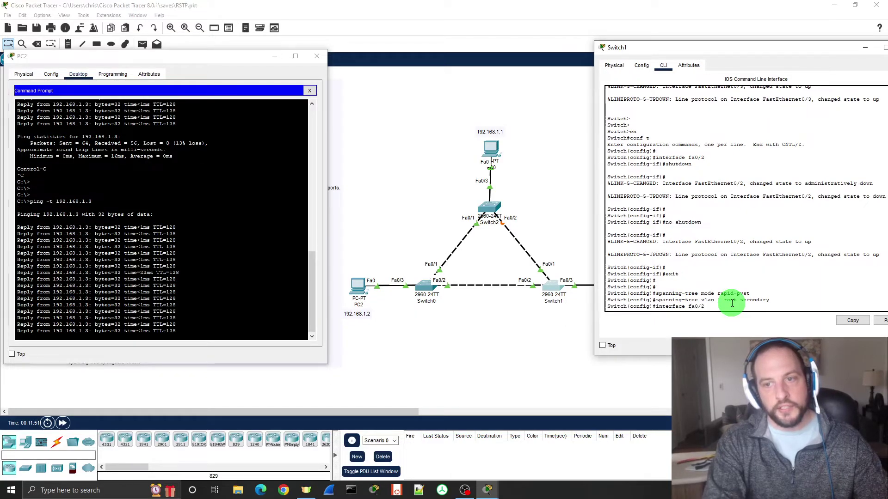
key("Return")
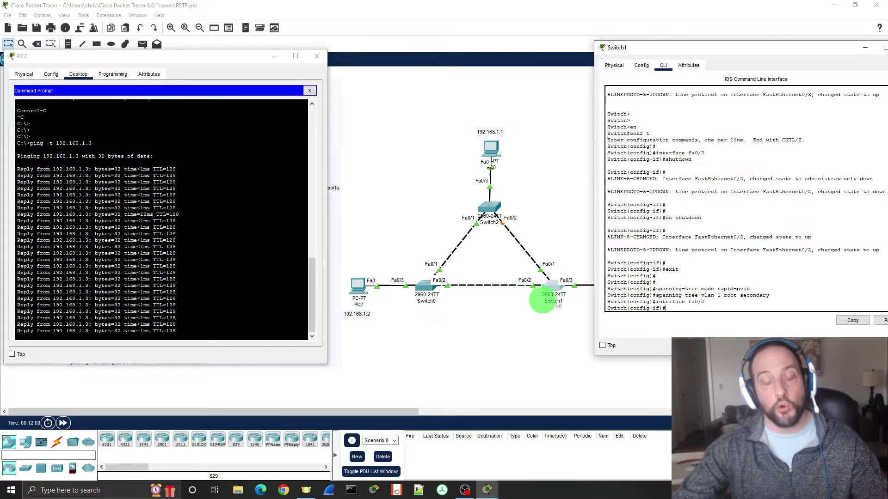
type("shutdow")
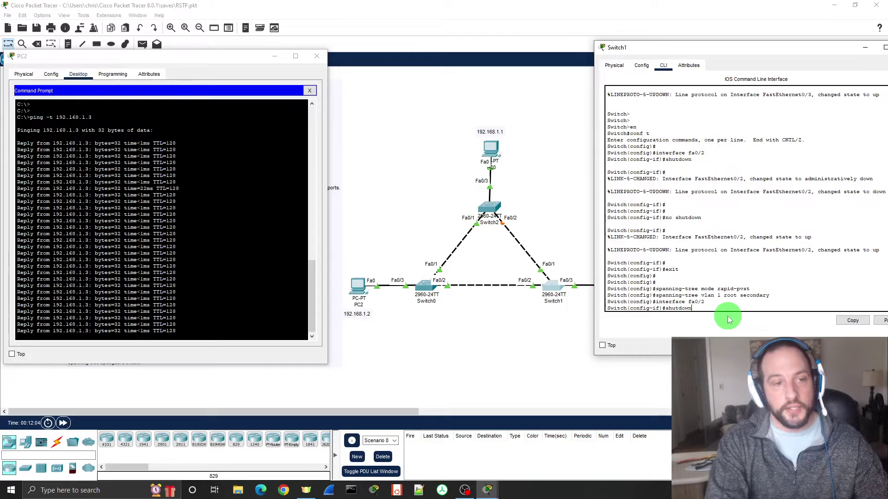
type("n")
key("Return")
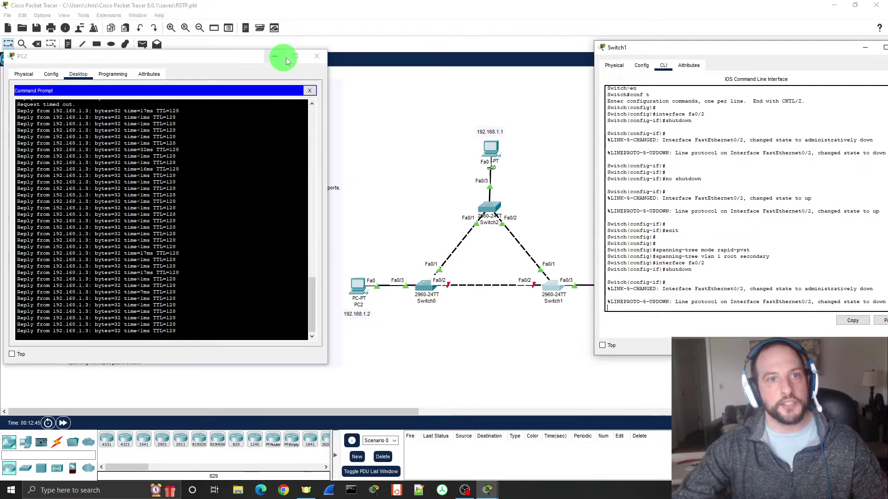
Stop the continuous ping on PC2 and close its window.
left_click(281, 312)
key("ctrl+c")
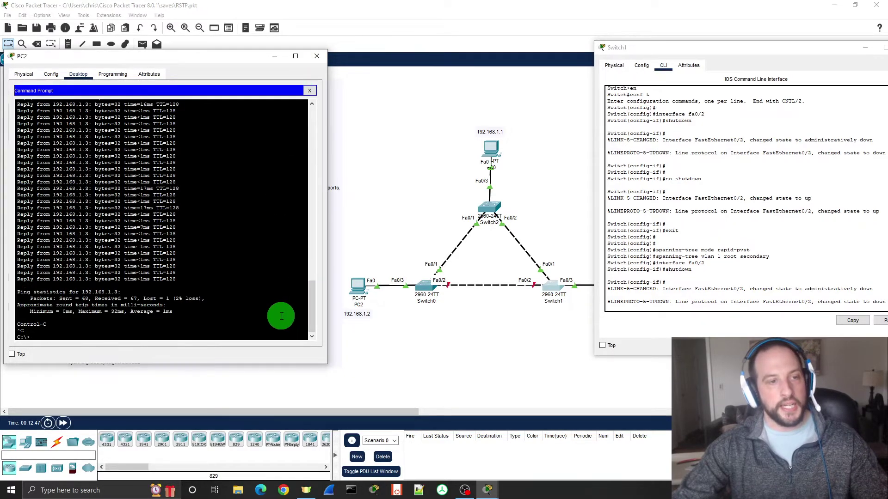
left_click(317, 56)
Bring Switch1's interface fa0/2 back up with no shutdown and close the switch's window.
left_click_drag(737, 48, 581, 50)
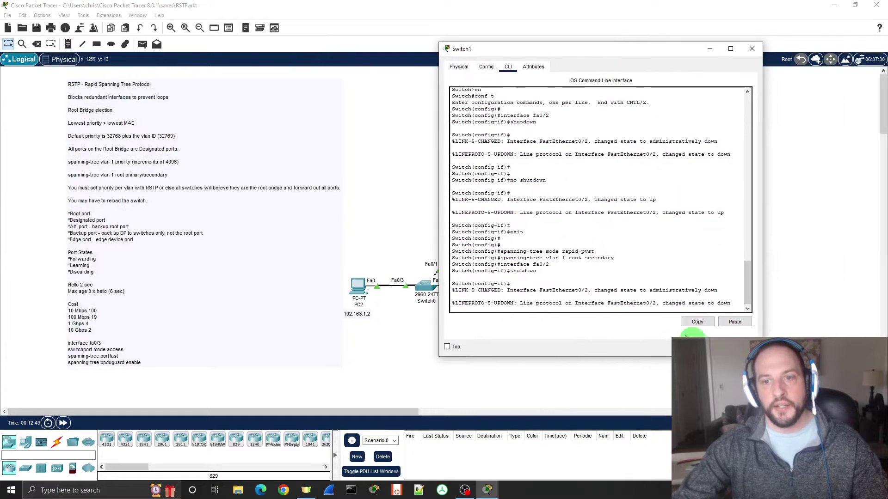
key("Return")
key("Return")
key("Return")
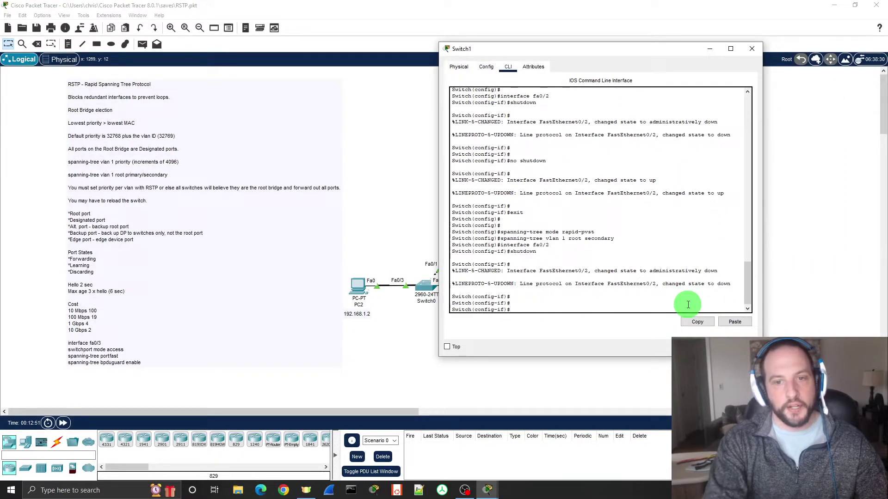
type("no shutdown")
key("Return")
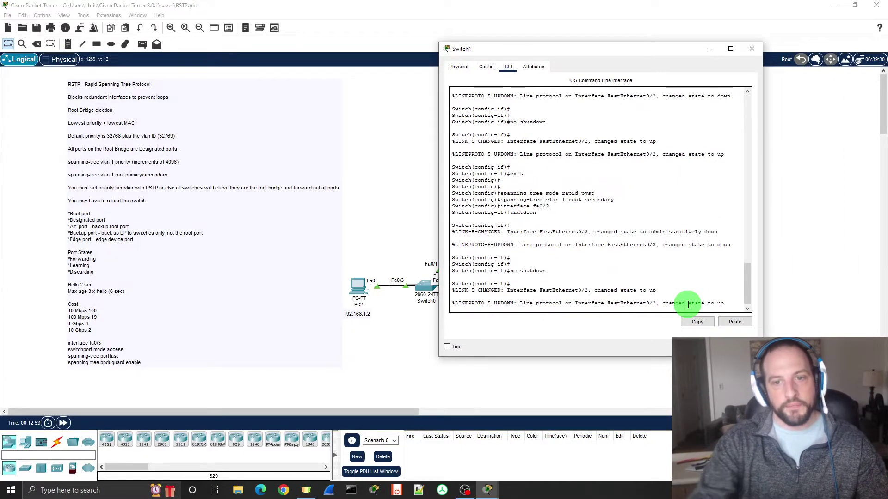
left_click(752, 49)
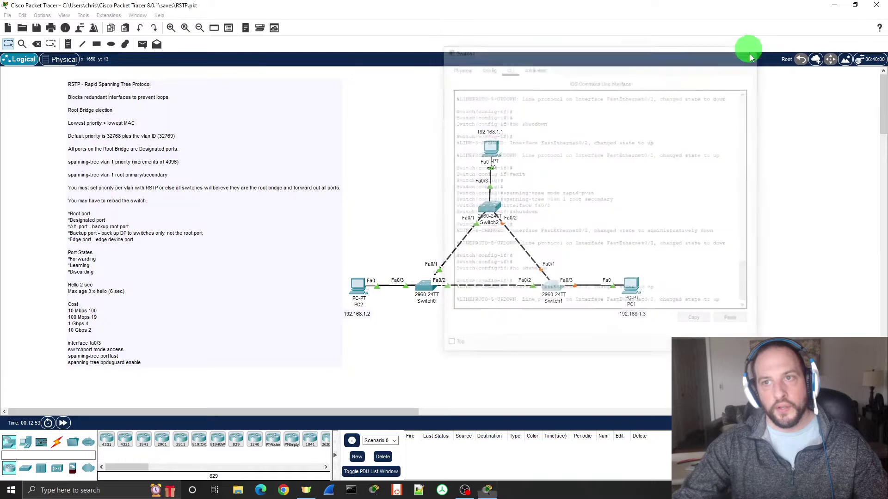
Open Switch0's command line beside the topology, exit configuration mode and re-enter it with conf t.
left_click(425, 286)
left_click_drag(442, 81, 725, 47)
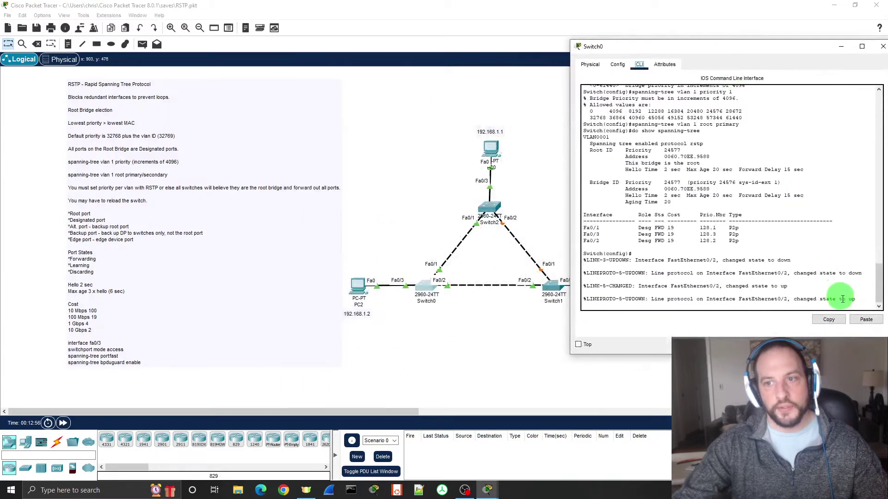
left_click(866, 299)
key("Return")
key("Return")
key("Return")
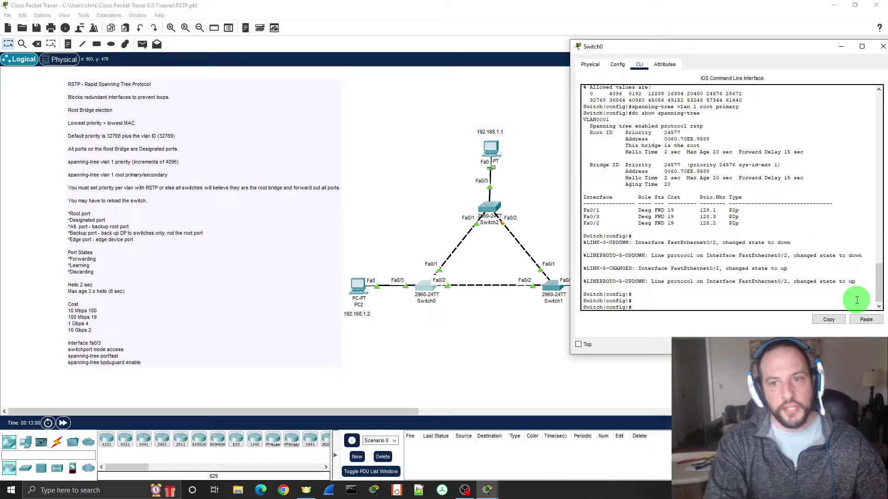
type("exit")
key("Return")
key("Return")
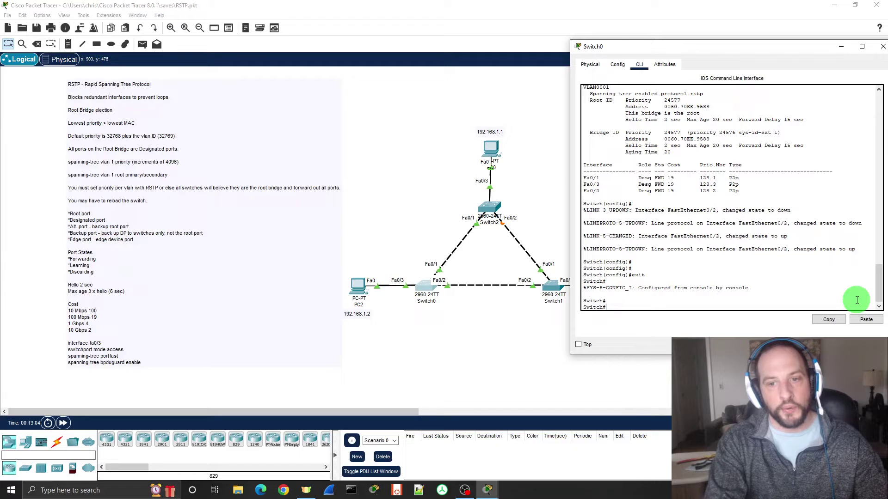
type("conf t")
key("Return")
key("Return")
key("Return")
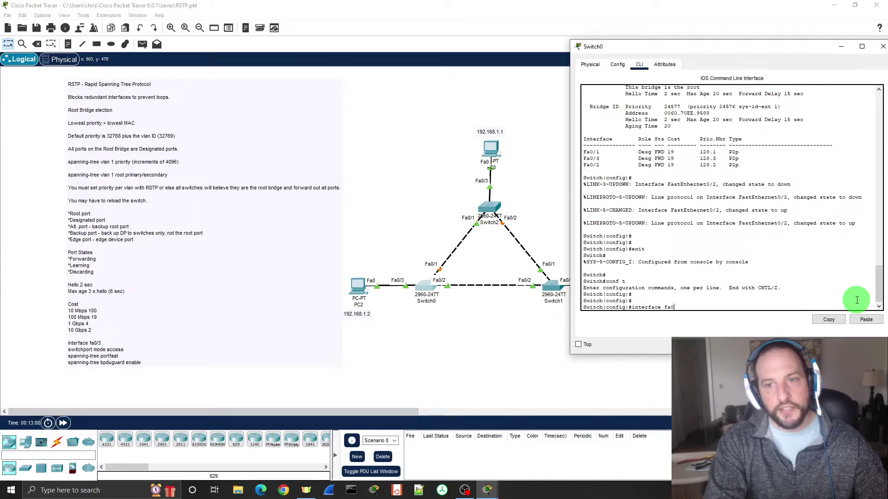
Select interface fa0/3 on Switch0 and set it to switchport mode access.
key("Return")
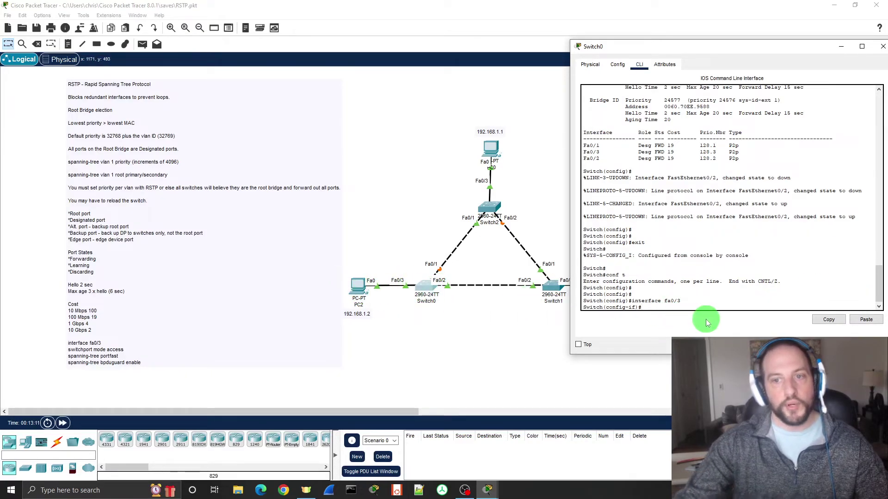
type("swi")
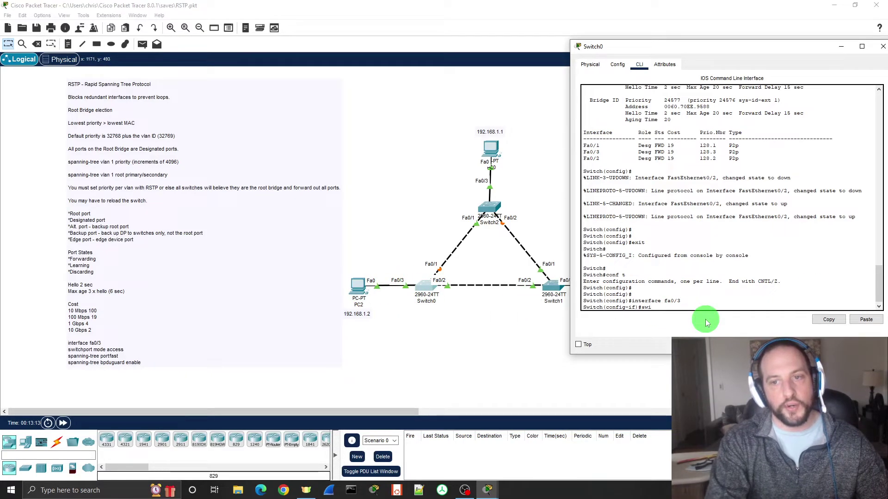
type("tchport mod")
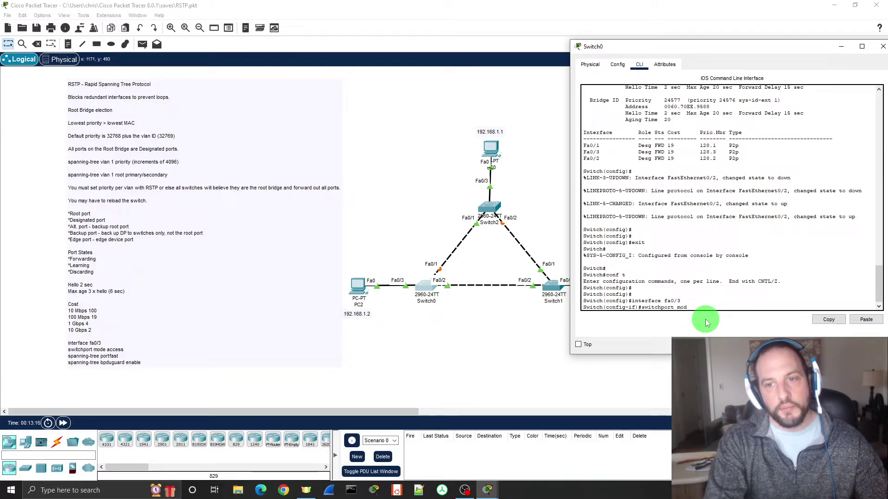
type("e access")
key("Return")
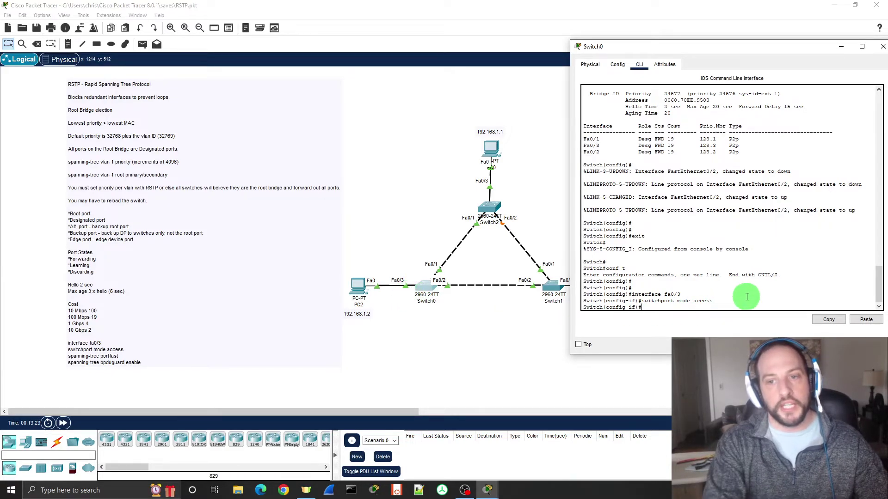
Enable PortFast on Switch0's fa0/3 with spanning-tree portfast.
type("anning-tree por")
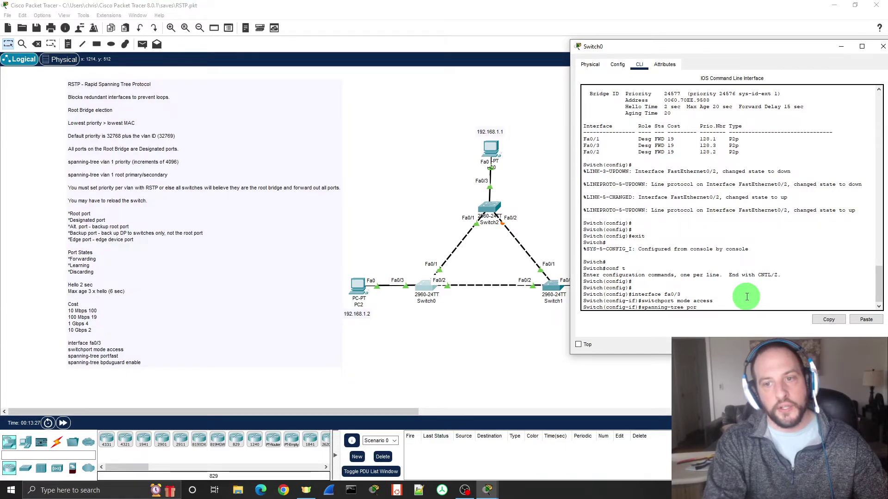
type("tfast")
key("Return")
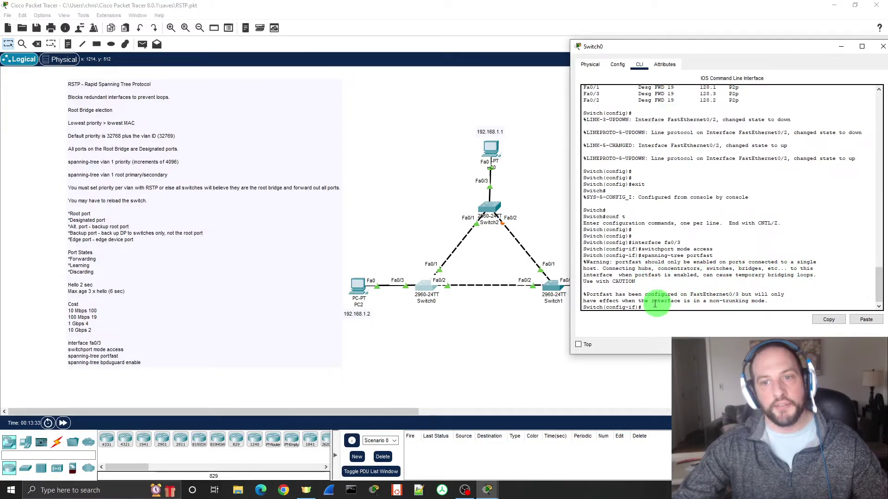
Enable BPDU guard on Switch0's fa0/3 with spanning-tree bpduguard enable and close the switch's window.
scroll(689, 280, "down", 1)
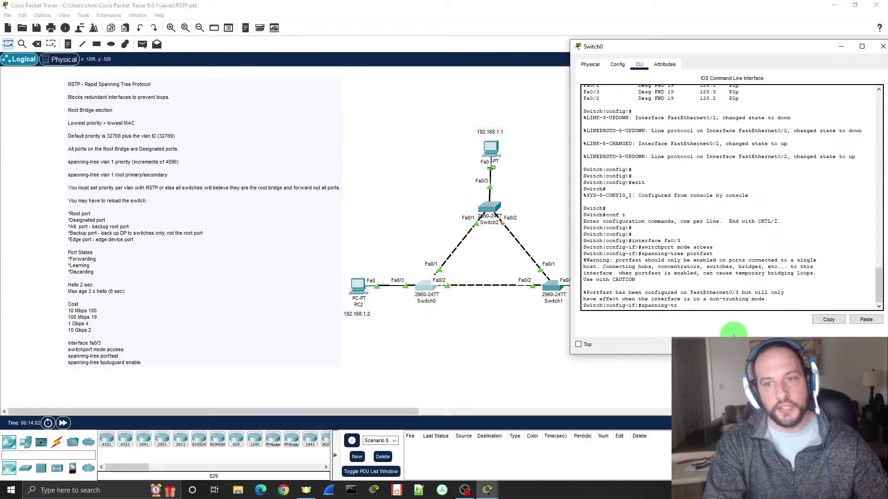
type("dyu")
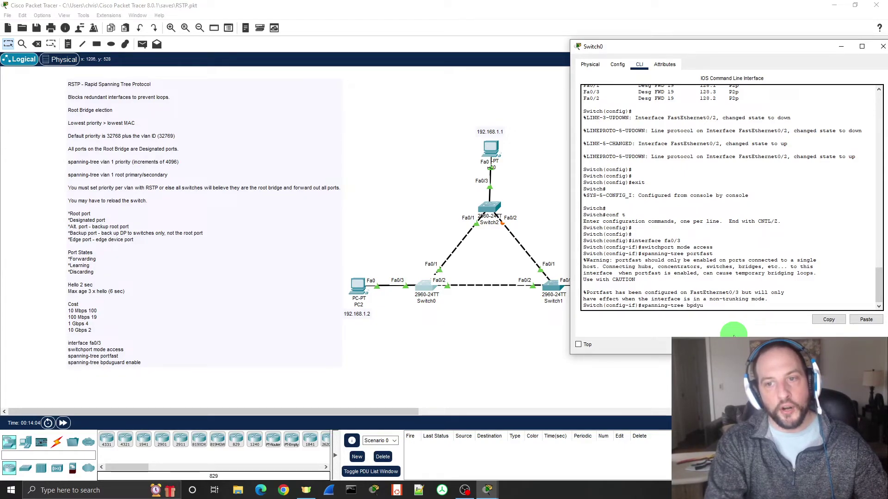
key("BackSpace")
key("BackSpace")
type("ugaur")
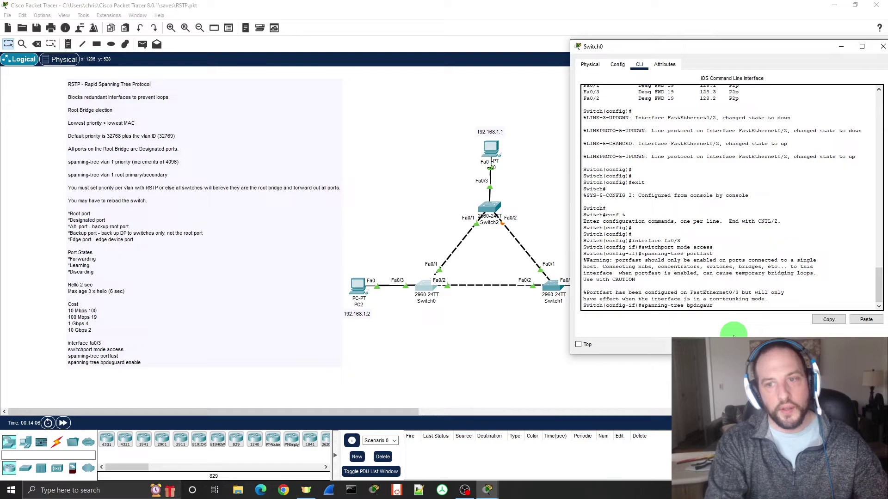
type("d enable")
key("Return")
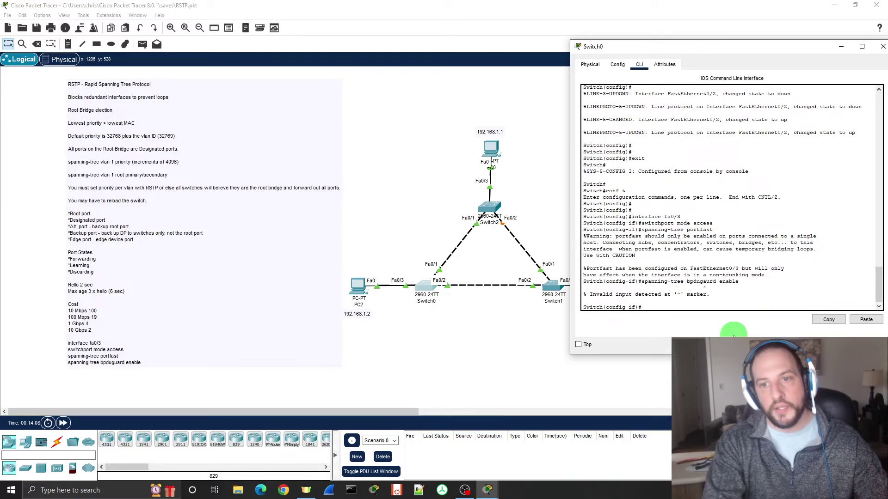
key("Up")
key("BackSpace")
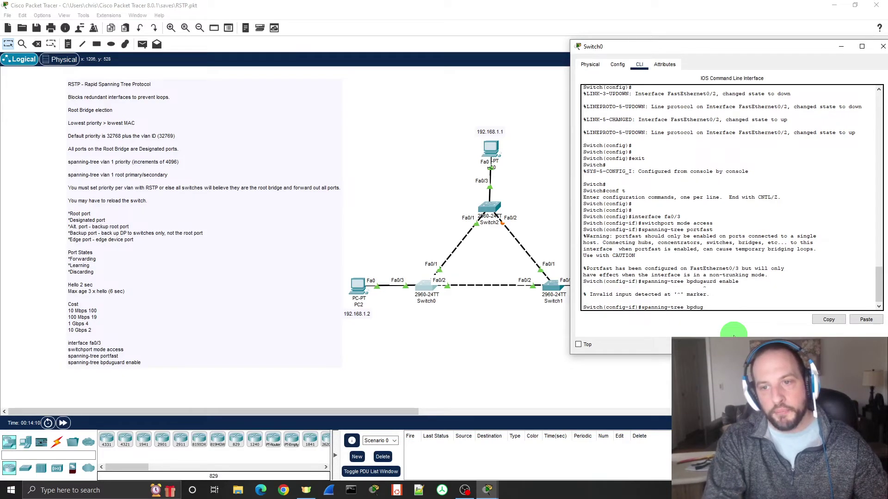
type("uard ena")
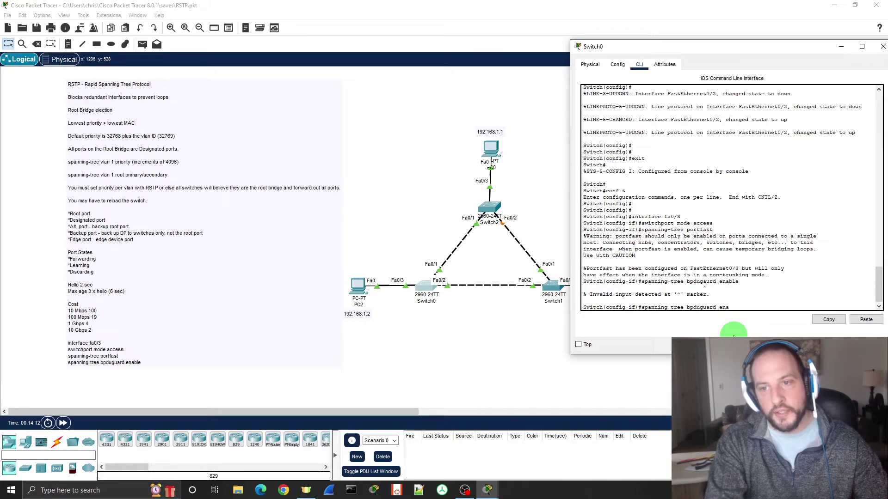
type("ble")
key("Return")
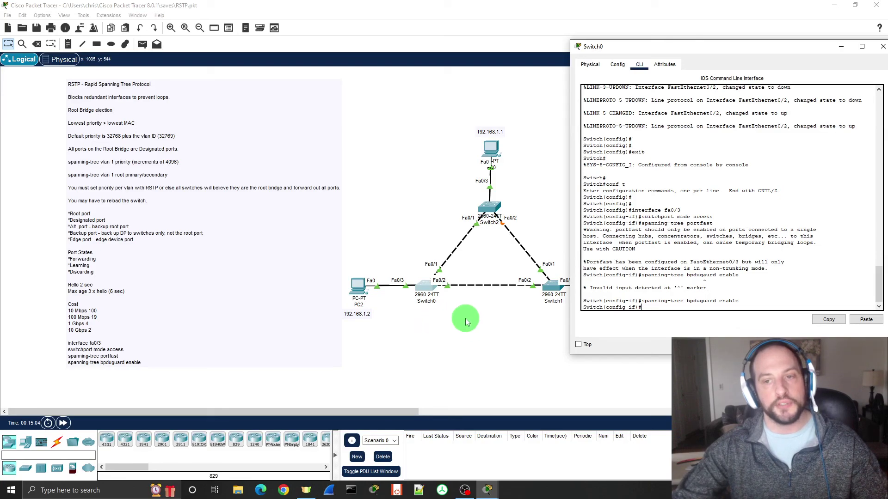
left_click(882, 47)
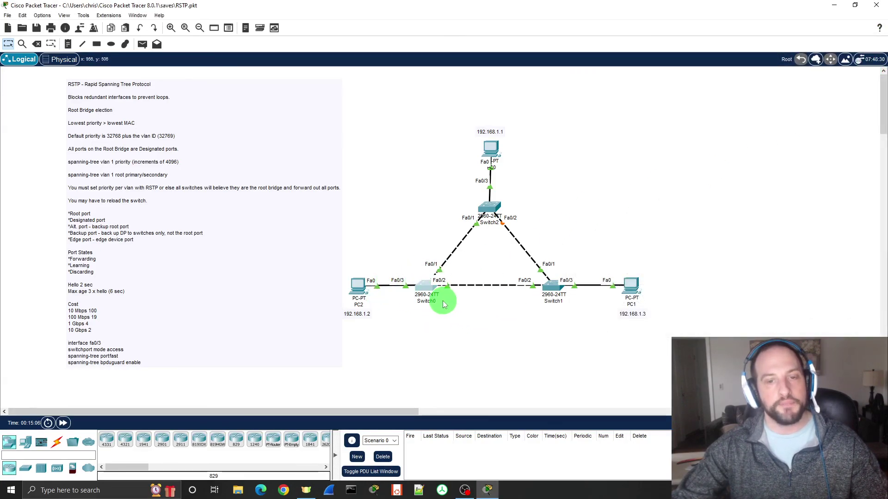
left_click(465, 491)
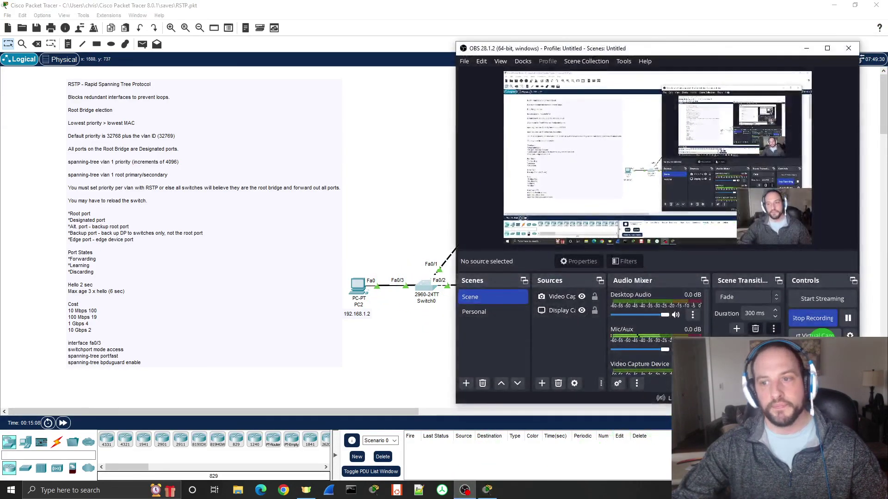